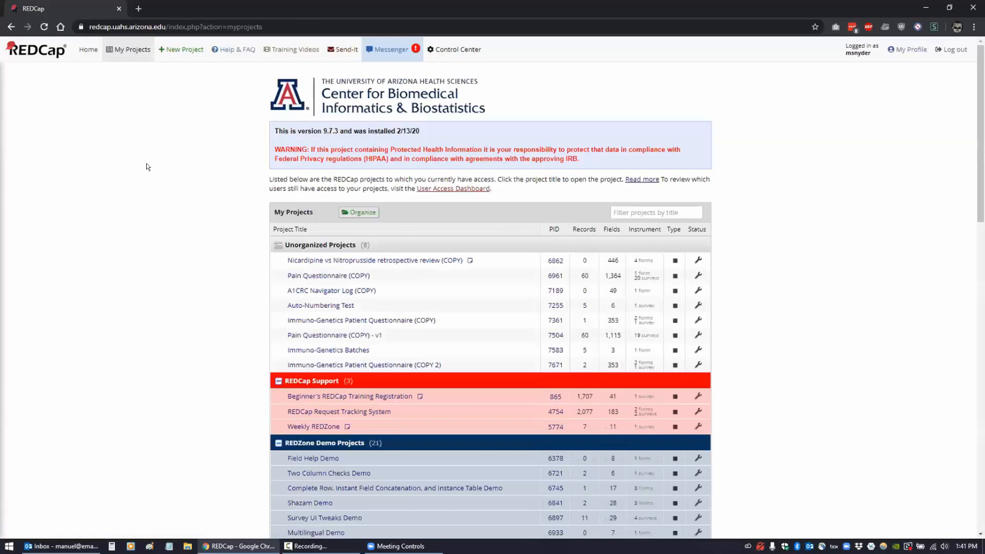
Step: Open the Action Tags Demo project from the project list and start adding a new record
scroll(146, 163, down, 7)
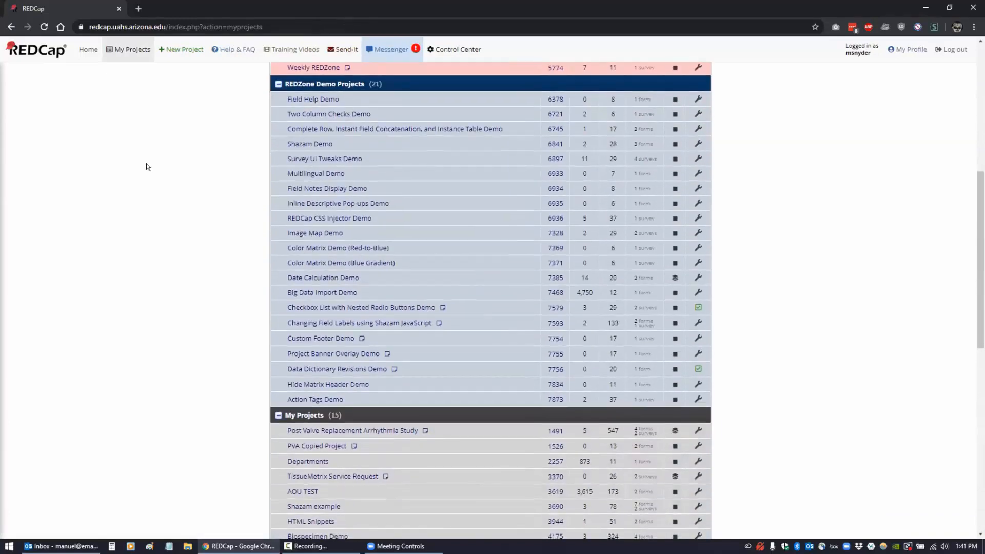
scroll(146, 163, down, 2)
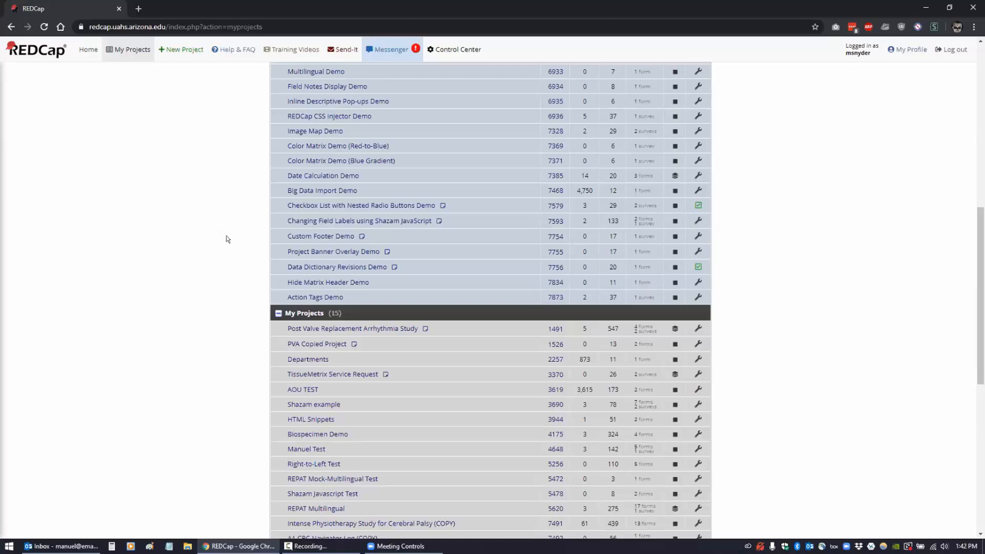
click(292, 297)
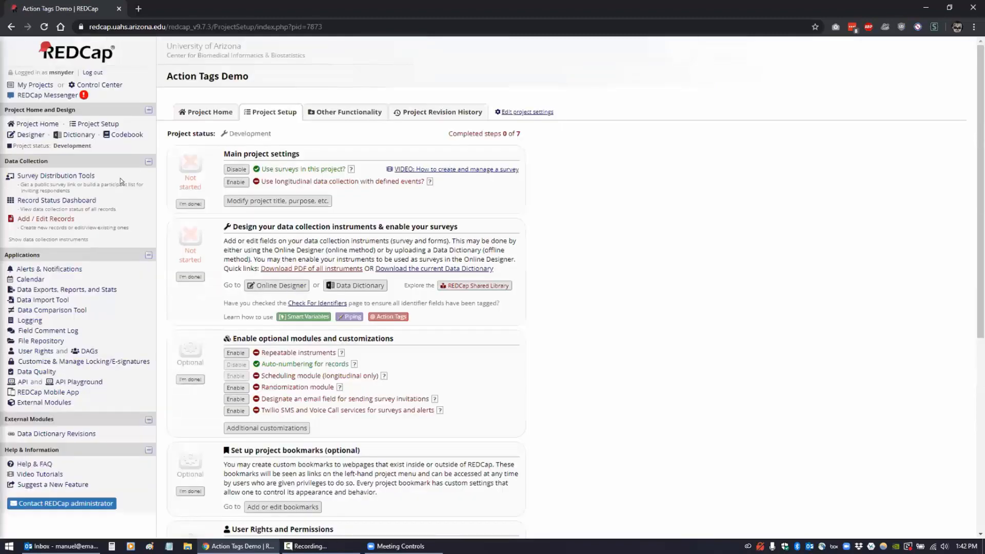
click(47, 219)
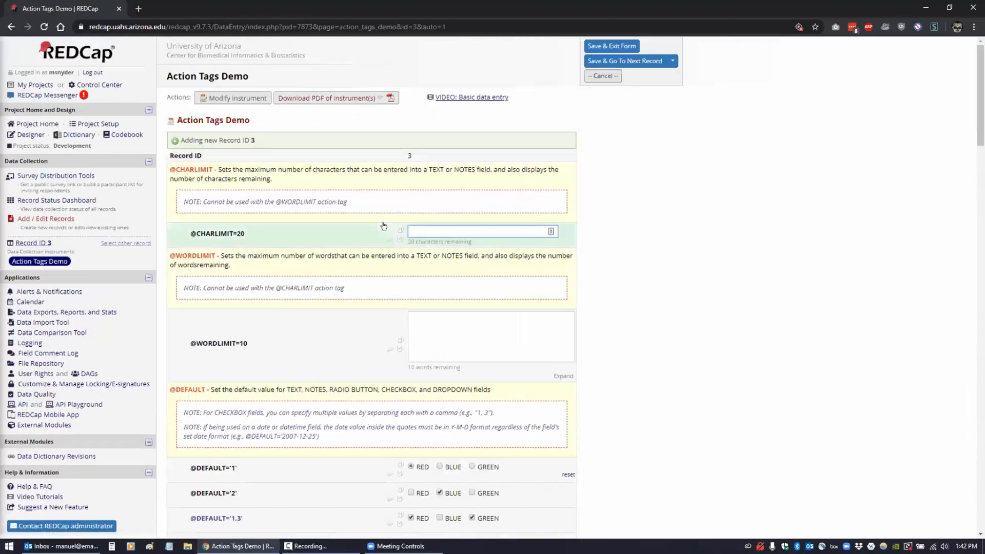
click(186, 167)
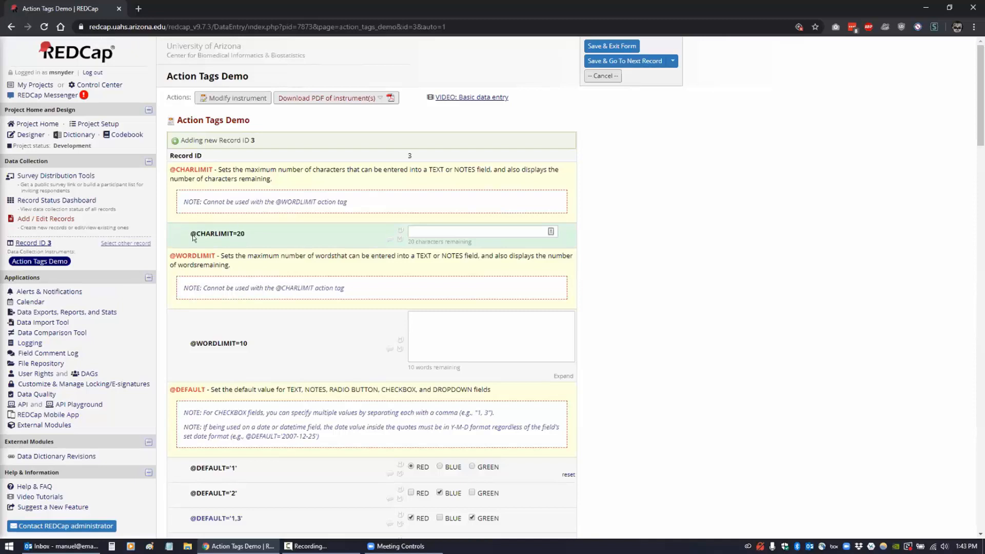
drag(188, 233, 246, 232)
click(246, 234)
click(23, 135)
click(494, 327)
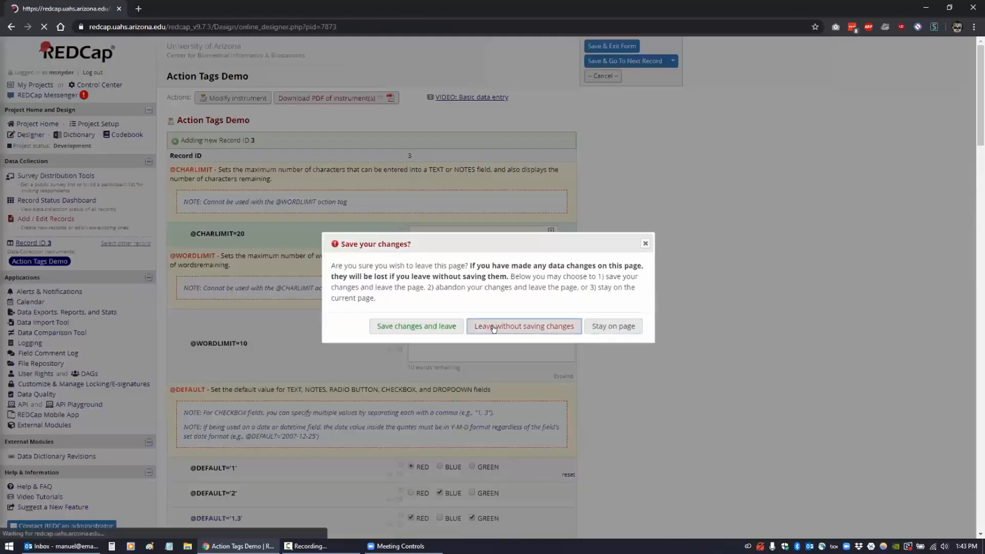
click(220, 257)
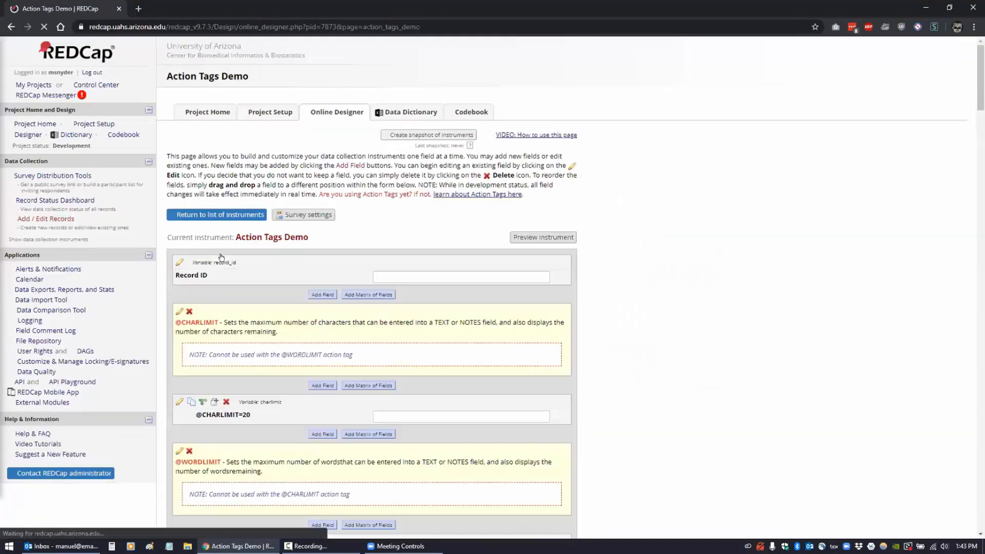
scroll(180, 234, down, 5)
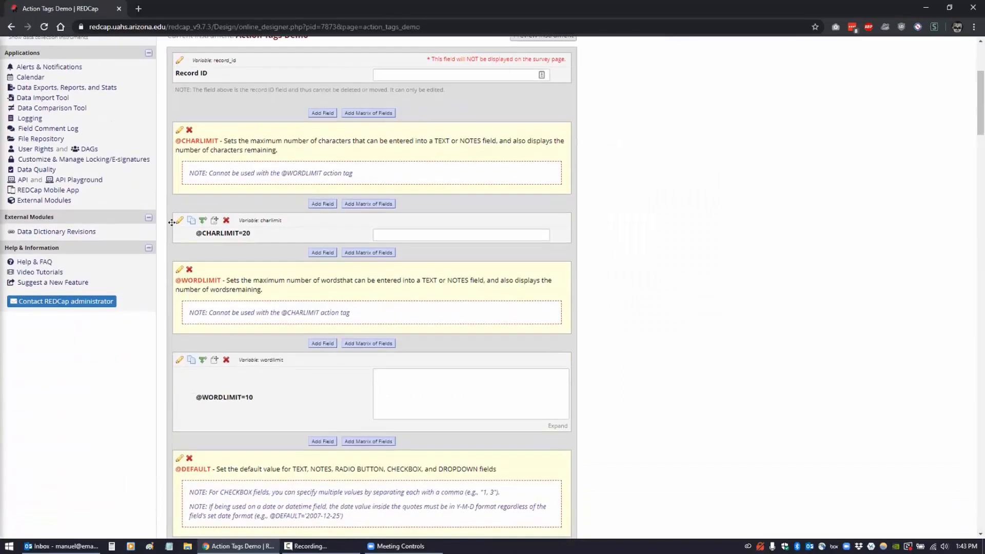
click(176, 219)
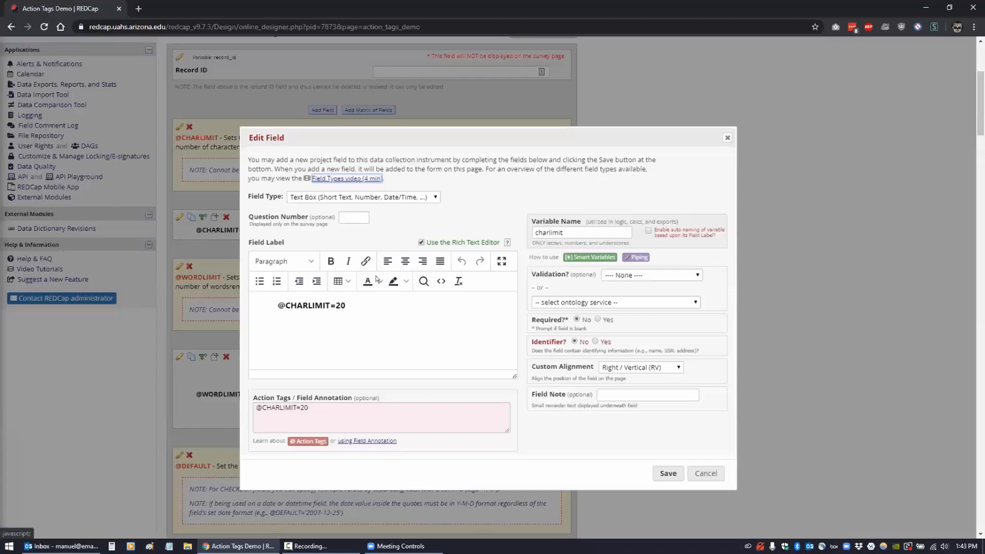
Step: Examine the field's action tag annotation and read through the list of available action tags and their descriptions
scroll(400, 221, down, 2)
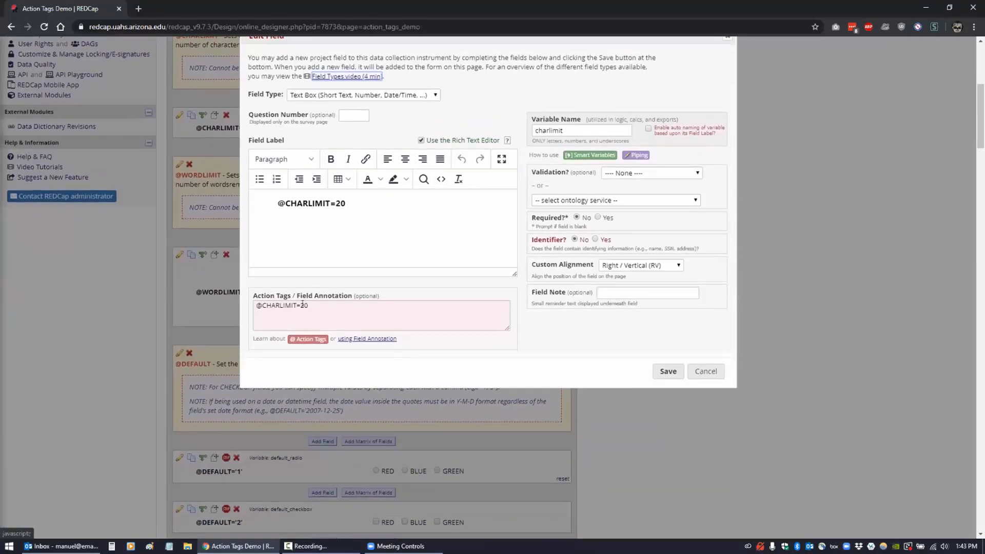
drag(308, 302, 255, 306)
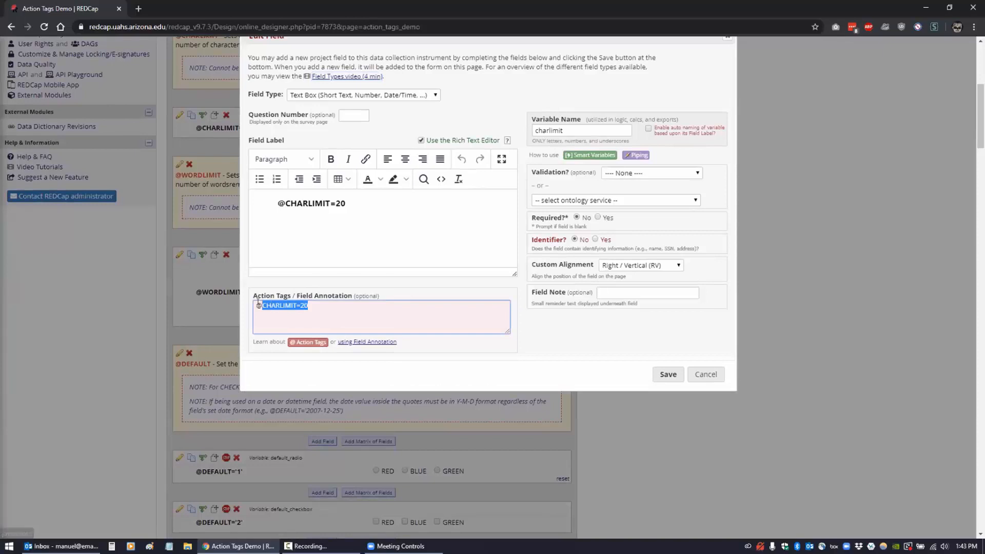
click(335, 302)
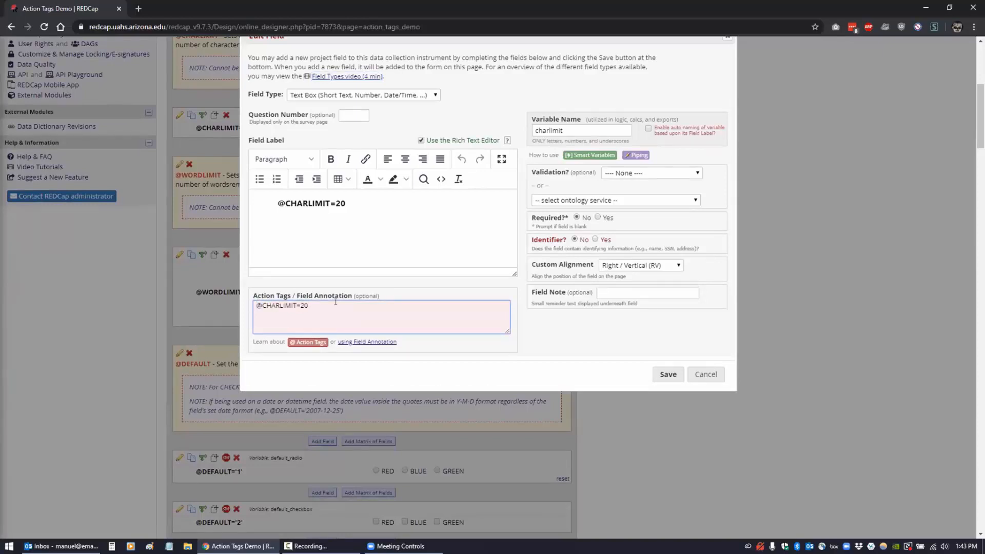
click(302, 343)
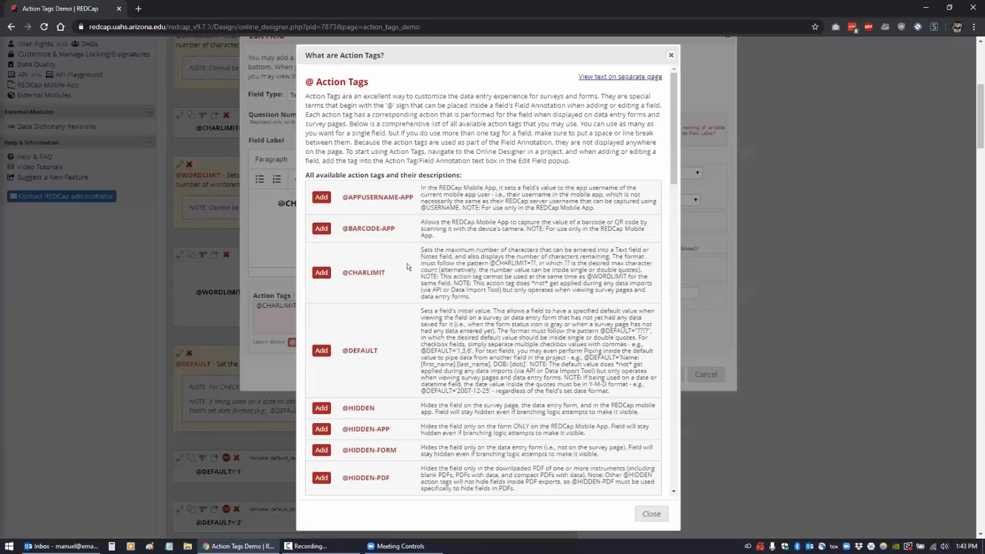
scroll(471, 245, down, 5)
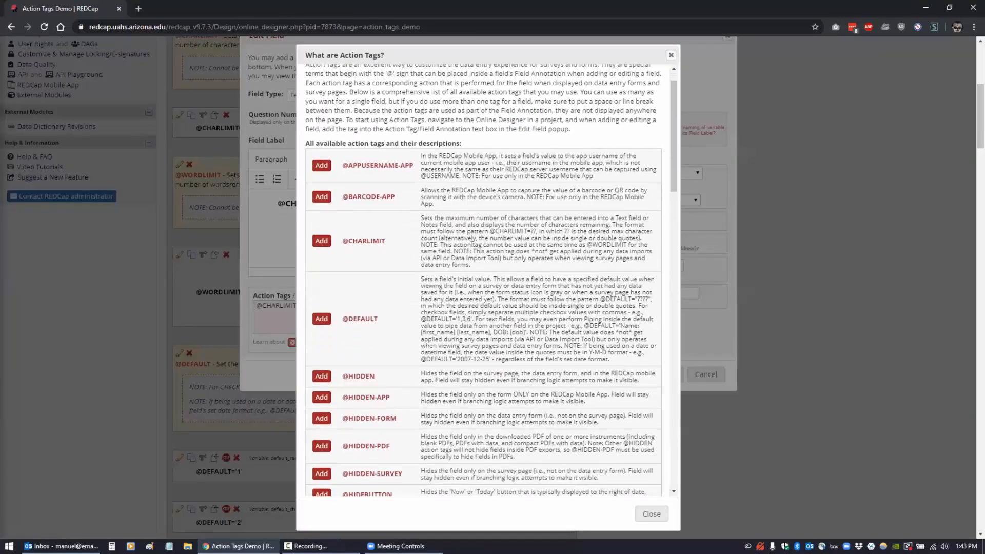
scroll(471, 244, down, 10)
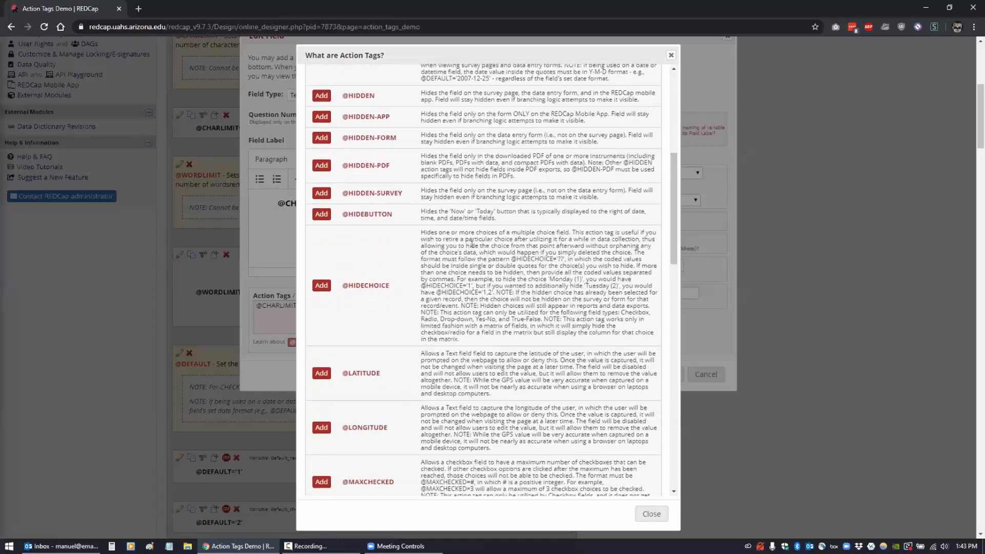
scroll(470, 244, down, 5)
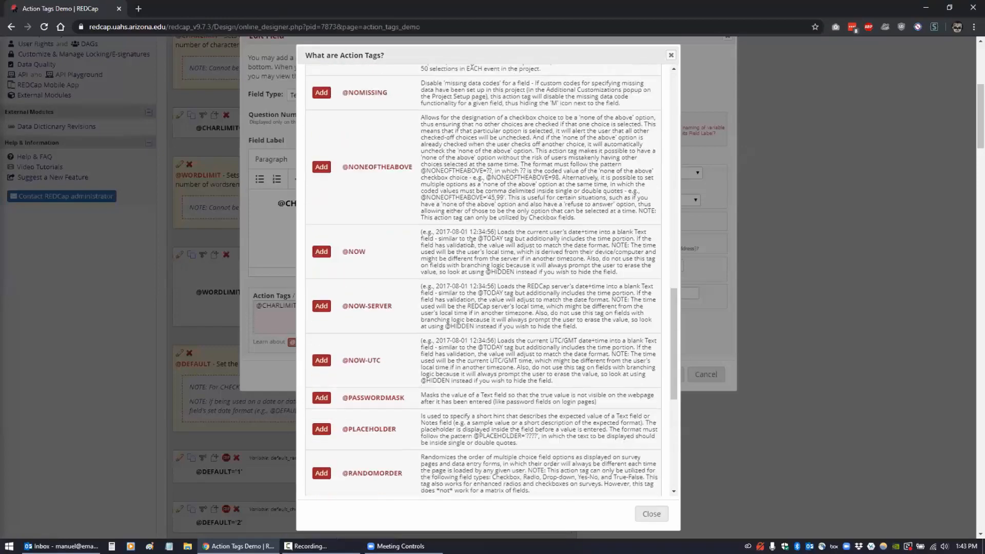
scroll(471, 244, up, 4)
scroll(471, 244, up, 15)
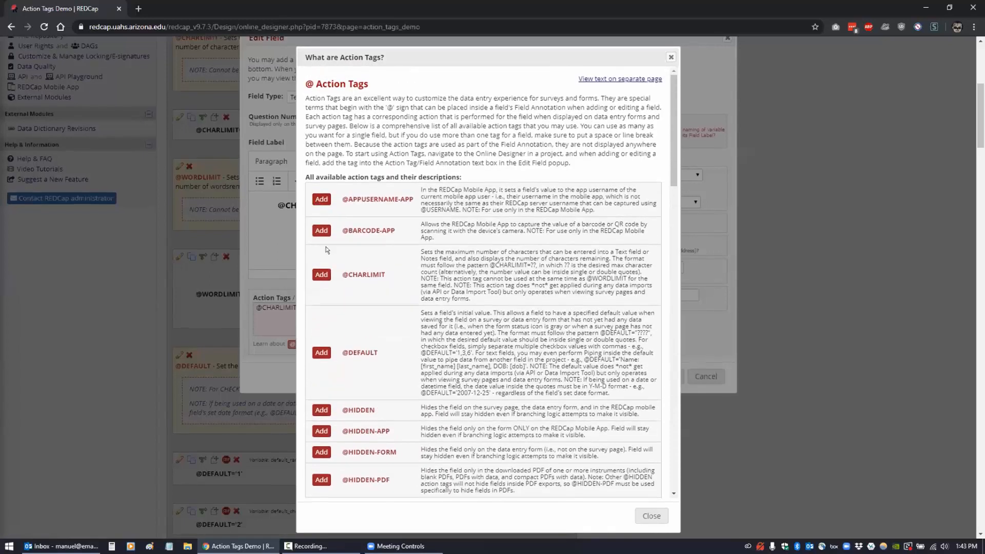
click(321, 274)
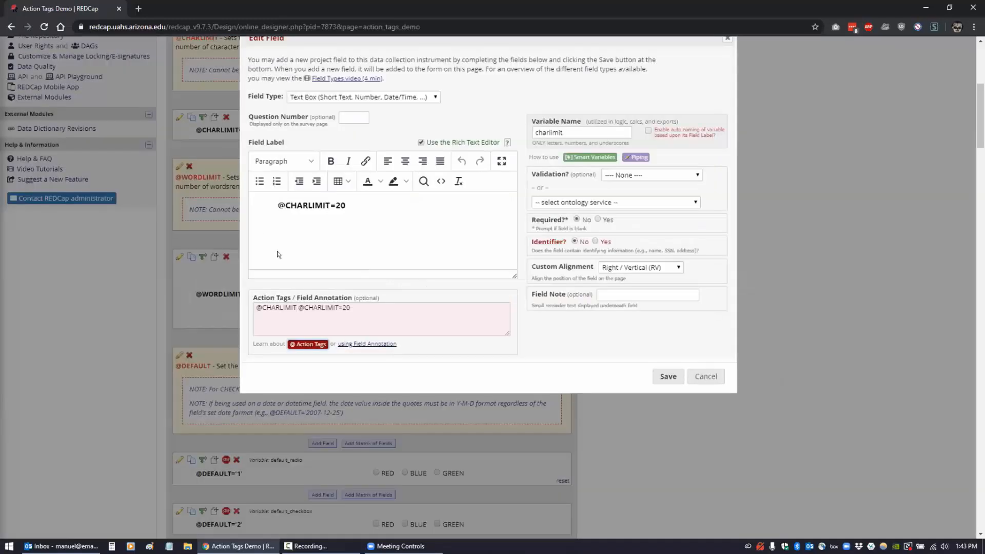
click(651, 516)
drag(297, 307, 251, 301)
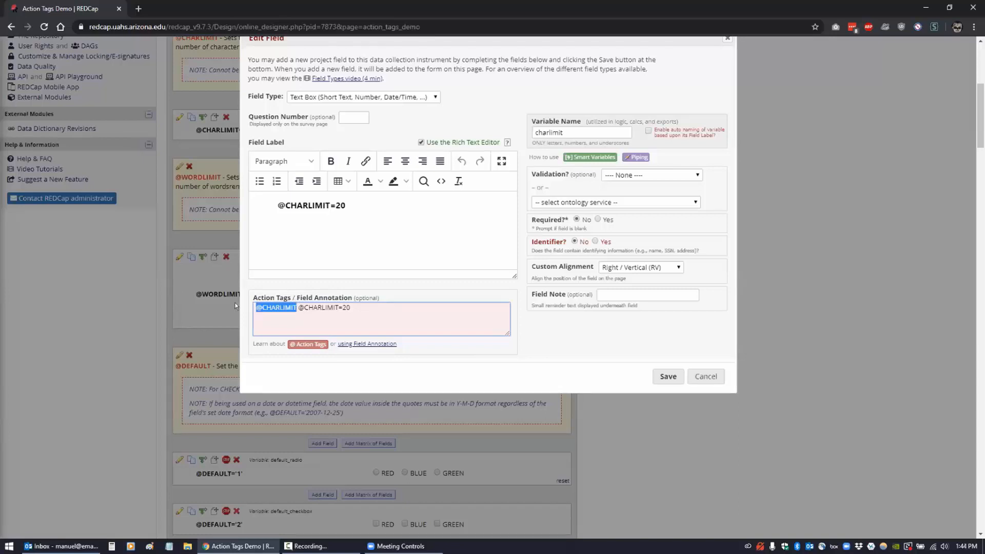
key(Delete)
key(Delete)
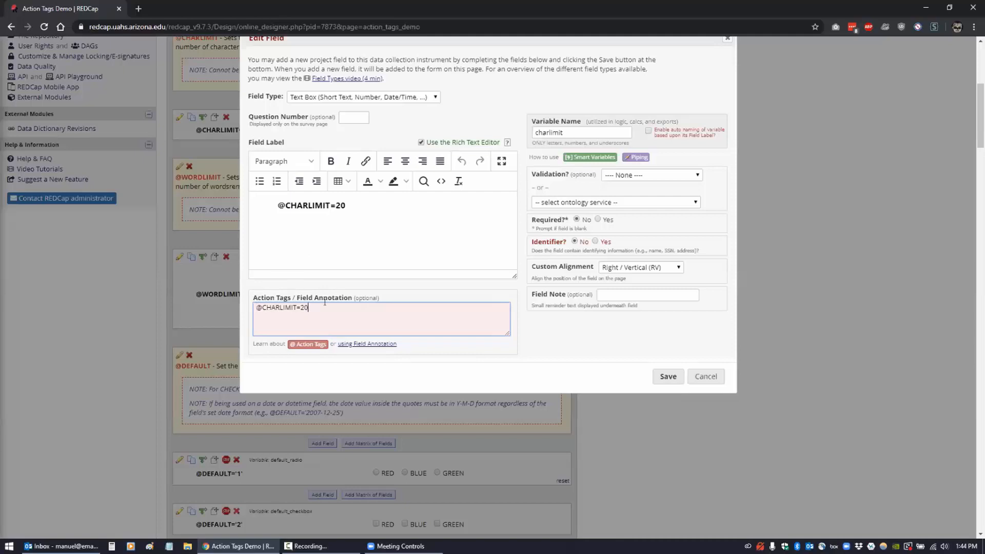
drag(311, 303, 249, 308)
click(280, 307)
click(320, 232)
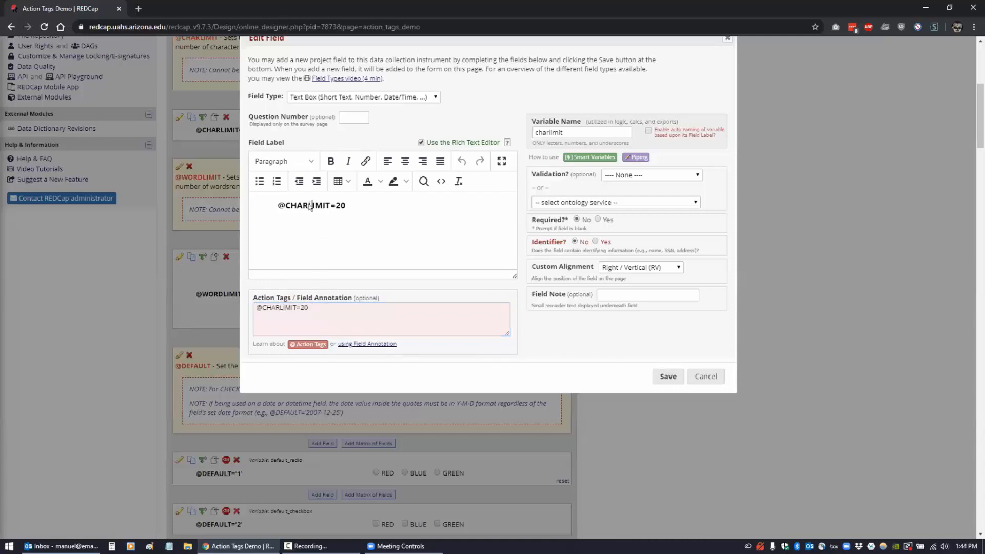
click(316, 304)
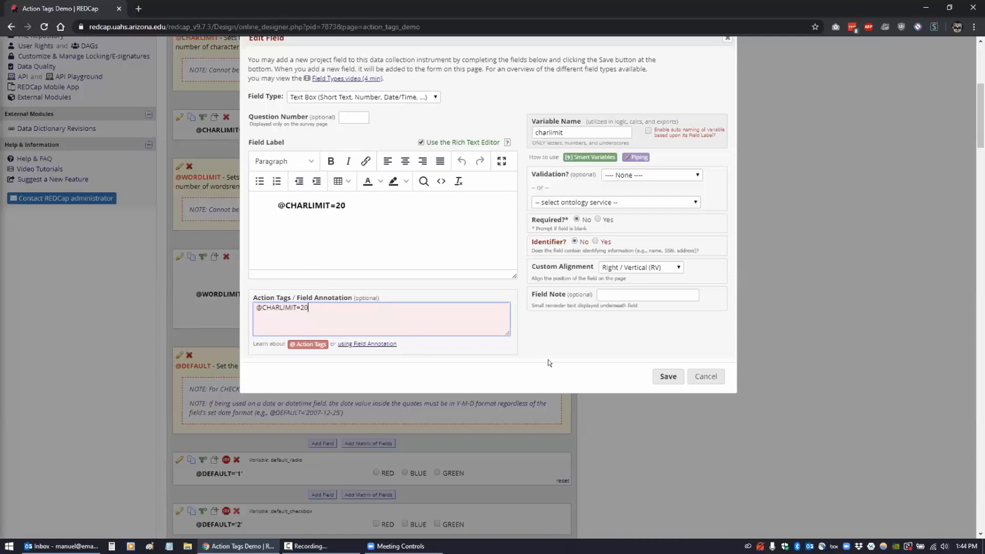
click(655, 375)
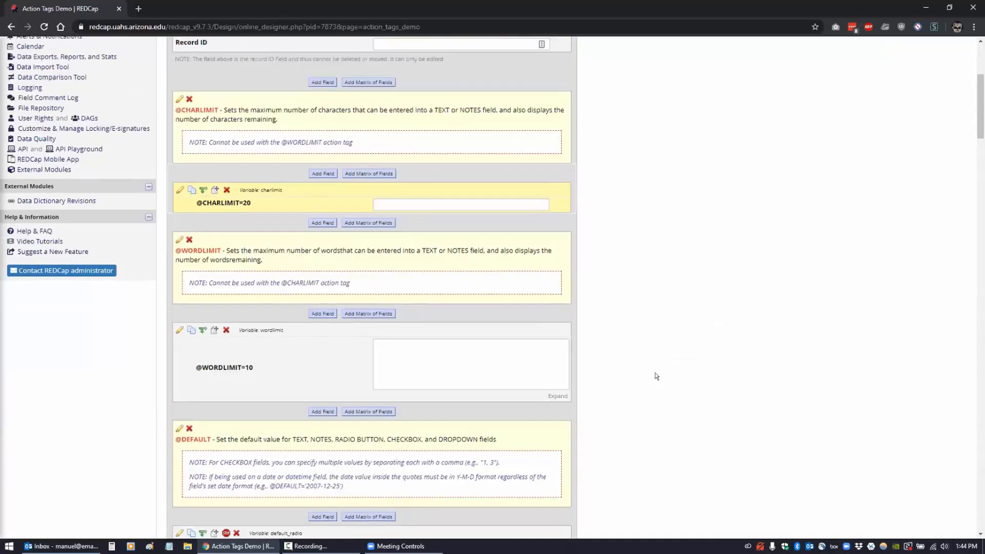
Step: Return to data entry and start a new record in the Action Tags Demo form
scroll(656, 376, up, 3)
click(30, 118)
click(387, 230)
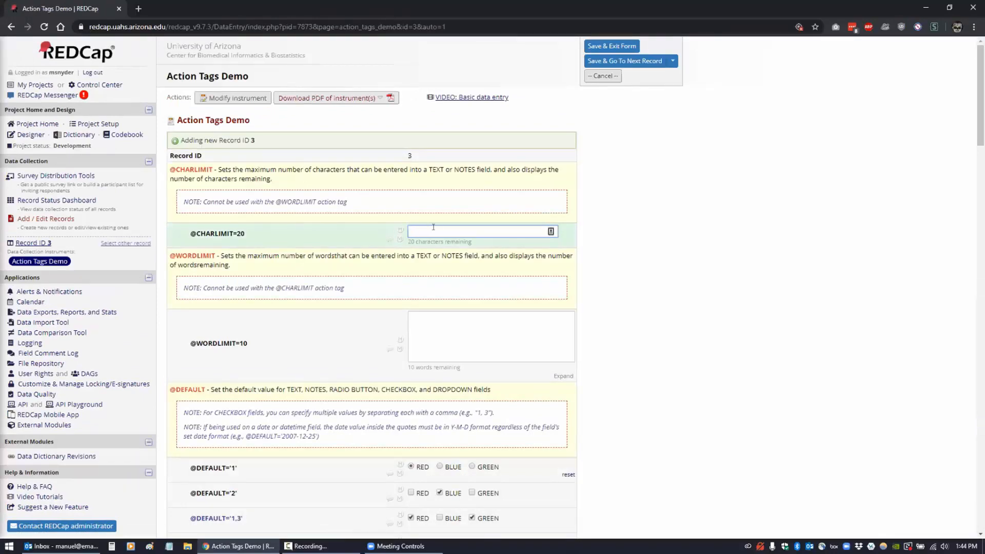
text(This is just a test.)
key(BackSpace)
key(BackSpace)
key(BackSpace)
key(BackSpace)
key(BackSpace)
key(BackSpace)
key(BackSpace)
key(BackSpace)
key(BackSpace)
key(BackSpace)
key(BackSpace)
key(BackSpace)
key(BackSpace)
key(BackSpace)
key(BackSpace)
key(BackSpace)
key(BackSpace)
key(BackSpace)
click(438, 325)
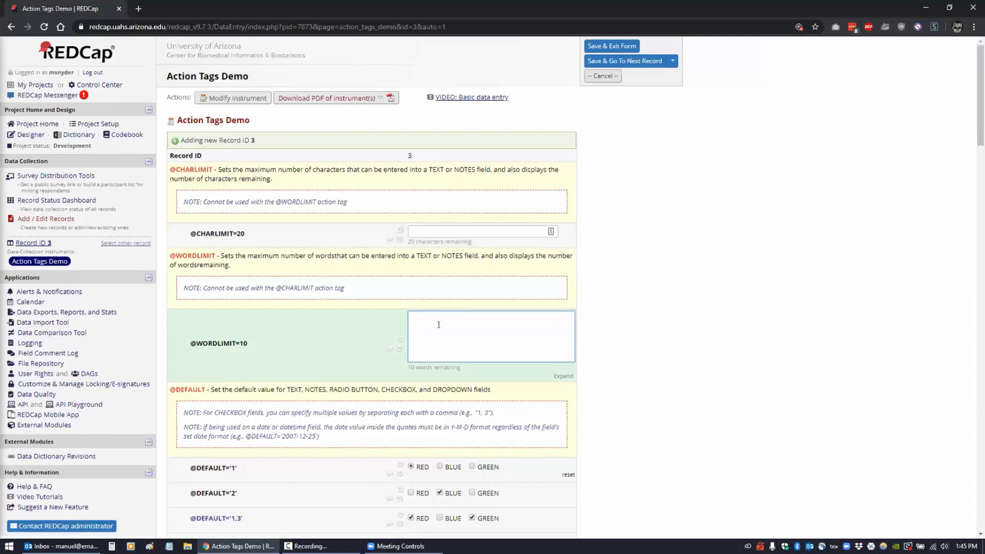
text(fjfjfsdjsdflkjsdfklsdjflksjdflksjdf fjfjfjfj)
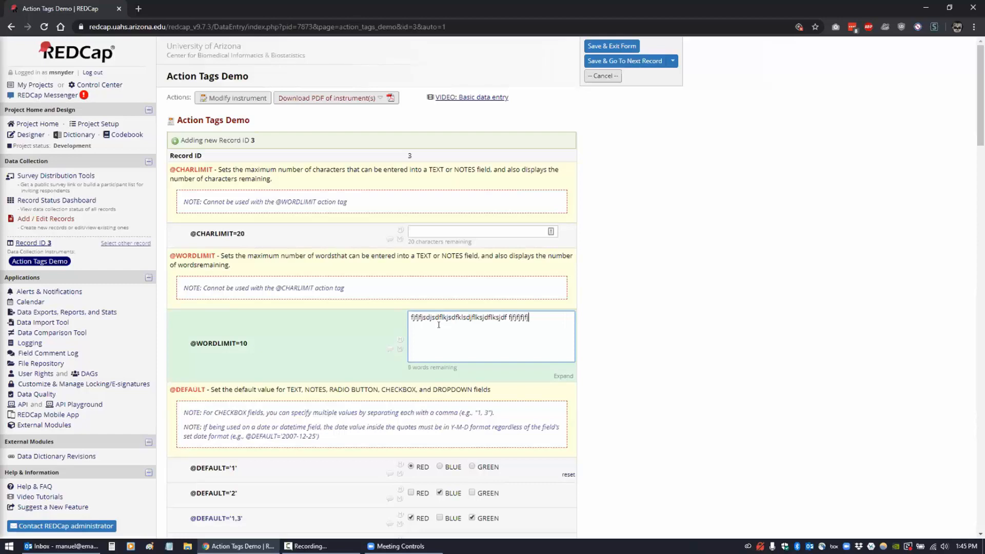
key(BackSpace)
key(BackSpace)
key(BackSpace)
key(BackSpace)
key(BackSpace)
key(BackSpace)
key(BackSpace)
key(BackSpace)
key(BackSpace)
key(BackSpace)
key(BackSpace)
key(BackSpace)
key(BackSpace)
key(BackSpace)
key(BackSpace)
key(BackSpace)
key(BackSpace)
key(BackSpace)
key(BackSpace)
key(BackSpace)
text(This is just a test . I have more left. HI.sdijf)
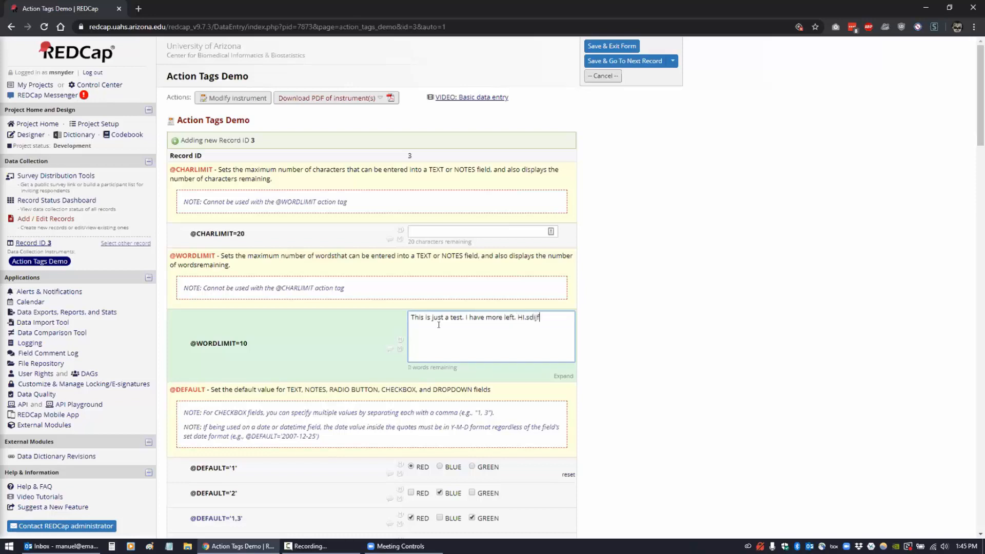
text(jfjfjffffjfjf)
key(BackSpace)
key(BackSpace)
key(BackSpace)
key(BackSpace)
key(BackSpace)
key(BackSpace)
key(BackSpace)
key(BackSpace)
key(BackSpace)
key(BackSpace)
key(BackSpace)
key(BackSpace)
key(BackSpace)
key(BackSpace)
key(BackSpace)
key(BackSpace)
key(BackSpace)
key(BackSpace)
text(fjfjfjf)
key(BackSpace)
key(BackSpace)
key(BackSpace)
key(BackSpace)
key(BackSpace)
key(BackSpace)
key(BackSpace)
key(BackSpace)
key(BackSpace)
key(BackSpace)
key(BackSpace)
key(BackSpace)
key(BackSpace)
key(BackSpace)
key(BackSpace)
key(BackSpace)
key(BackSpace)
key(BackSpace)
key(BackSpace)
key(BackSpace)
key(BackSpace)
key(BackSpace)
key(BackSpace)
key(BackSpace)
key(BackSpace)
key(BackSpace)
key(BackSpace)
click(442, 229)
text(tffffffffffffffffffff)
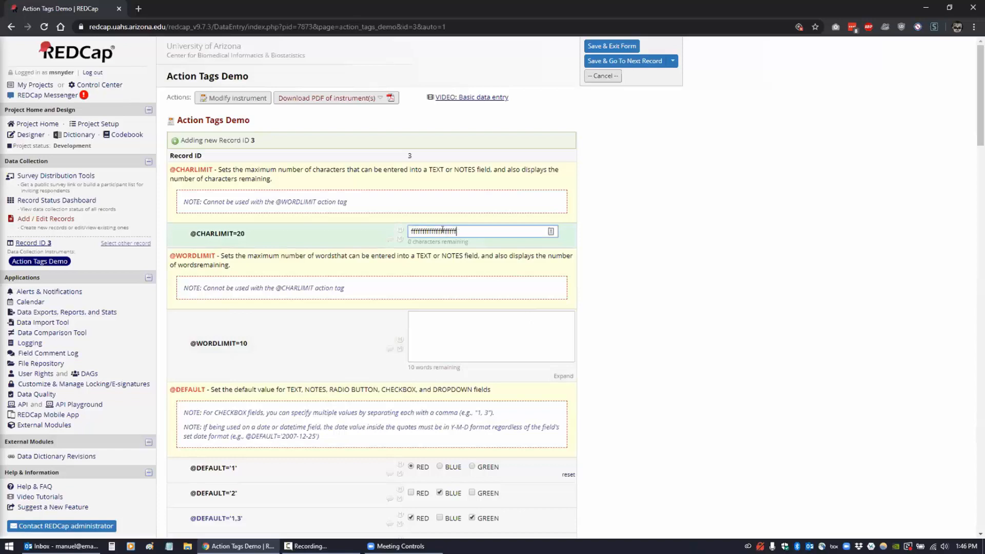
key(BackSpace)
key(BackSpace)
key(BackSpace)
key(BackSpace)
key(BackSpace)
key(BackSpace)
key(BackSpace)
key(BackSpace)
key(BackSpace)
key(BackSpace)
key(BackSpace)
key(BackSpace)
key(BackSpace)
key(BackSpace)
key(BackSpace)
key(BackSpace)
key(BackSpace)
key(BackSpace)
key(BackSpace)
key(BackSpace)
click(421, 331)
text(f f f f f f f f f fff)
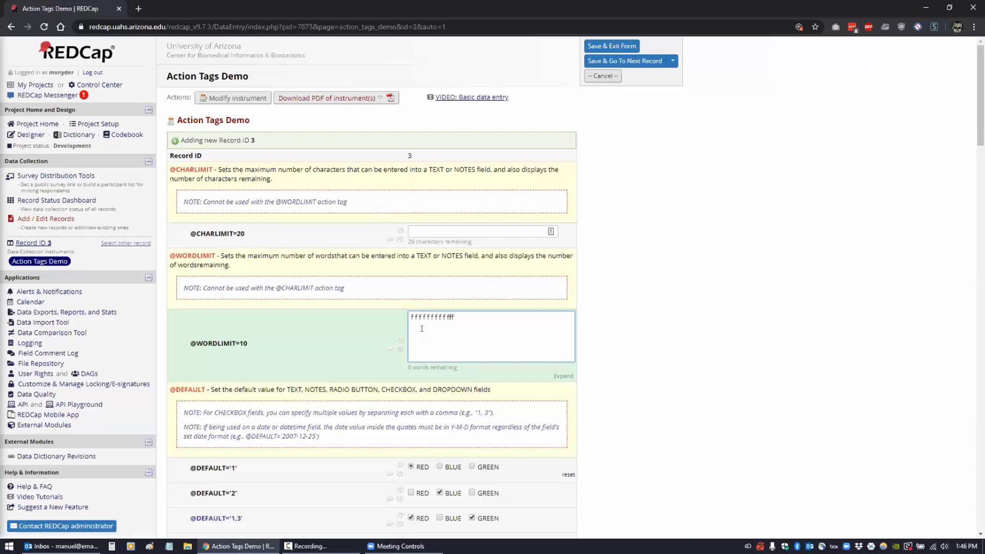
text(ff)
key(BackSpace)
key(BackSpace)
key(BackSpace)
text(ff)
key(BackSpace)
key(BackSpace)
key(BackSpace)
key(BackSpace)
text(ffffffffffffffffffffffffffffffffffffffff)
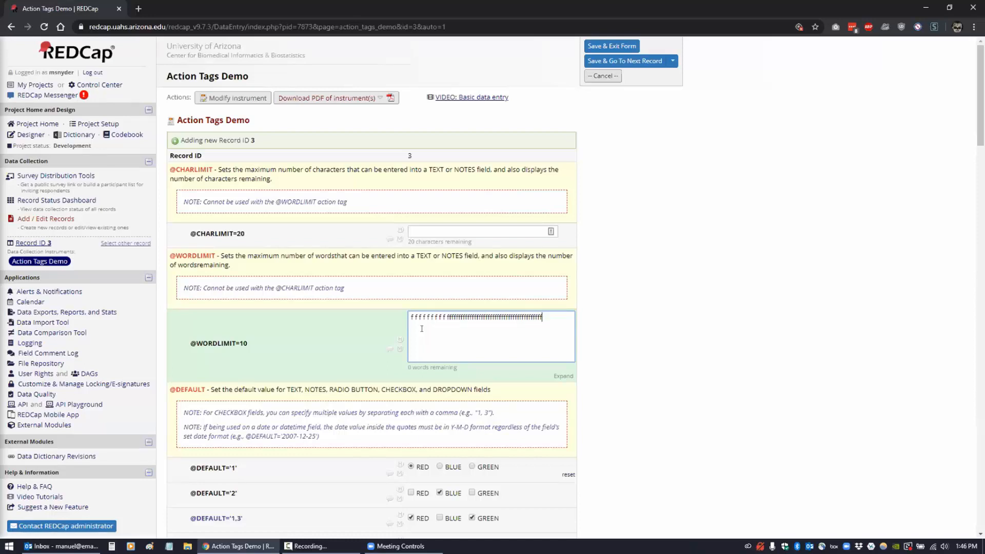
key(BackSpace)
key(BackSpace)
key(BackSpace)
key(BackSpace)
key(BackSpace)
key(BackSpace)
key(BackSpace)
key(BackSpace)
key(BackSpace)
key(BackSpace)
key(BackSpace)
key(BackSpace)
key(BackSpace)
key(BackSpace)
key(BackSpace)
key(BackSpace)
key(BackSpace)
key(BackSpace)
key(BackSpace)
key(BackSpace)
key(BackSpace)
key(BackSpace)
key(BackSpace)
key(BackSpace)
key(BackSpace)
key(BackSpace)
key(BackSpace)
key(BackSpace)
key(BackSpace)
key(BackSpace)
key(BackSpace)
key(BackSpace)
key(BackSpace)
key(BackSpace)
key(BackSpace)
key(BackSpace)
key(BackSpace)
key(BackSpace)
key(BackSpace)
key(BackSpace)
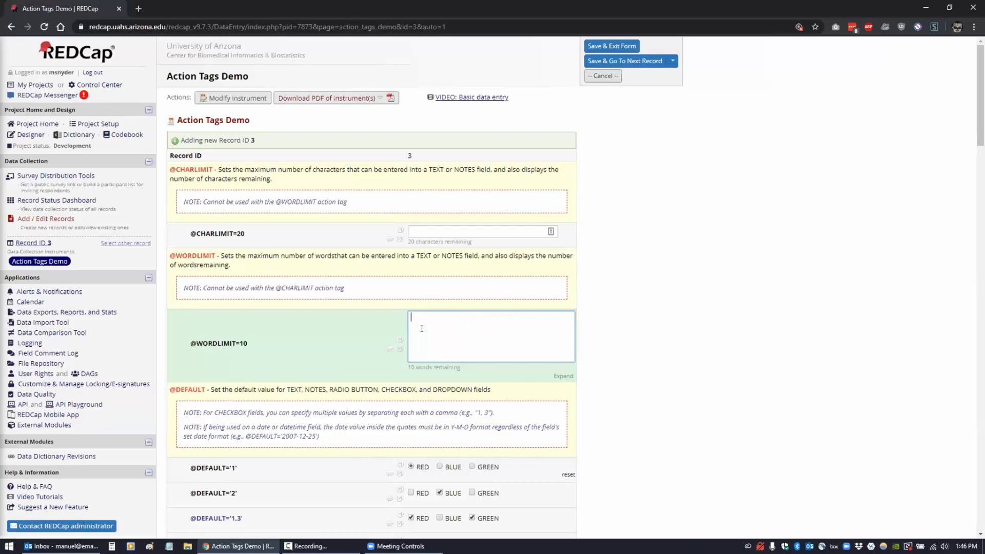
click(594, 328)
scroll(594, 329, down, 3)
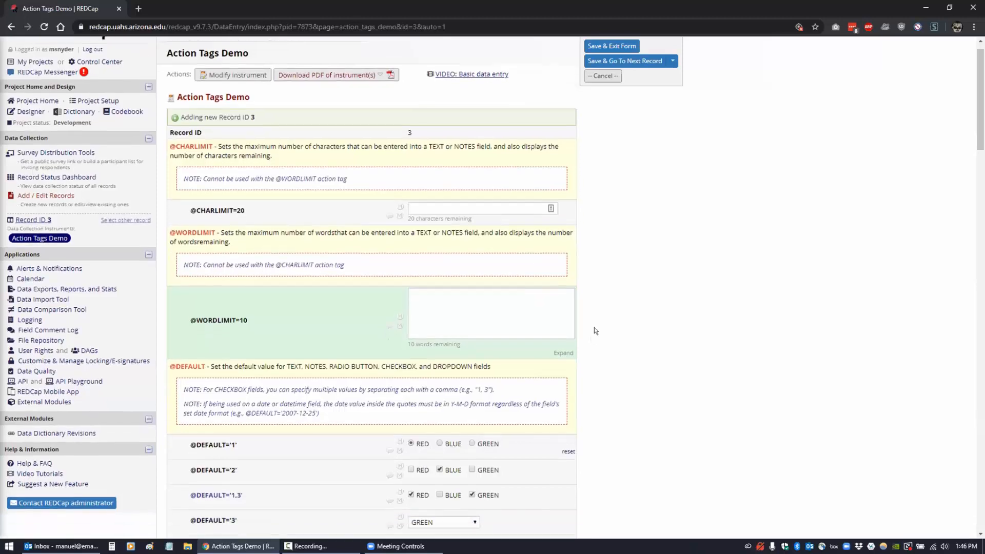
scroll(593, 328, down, 3)
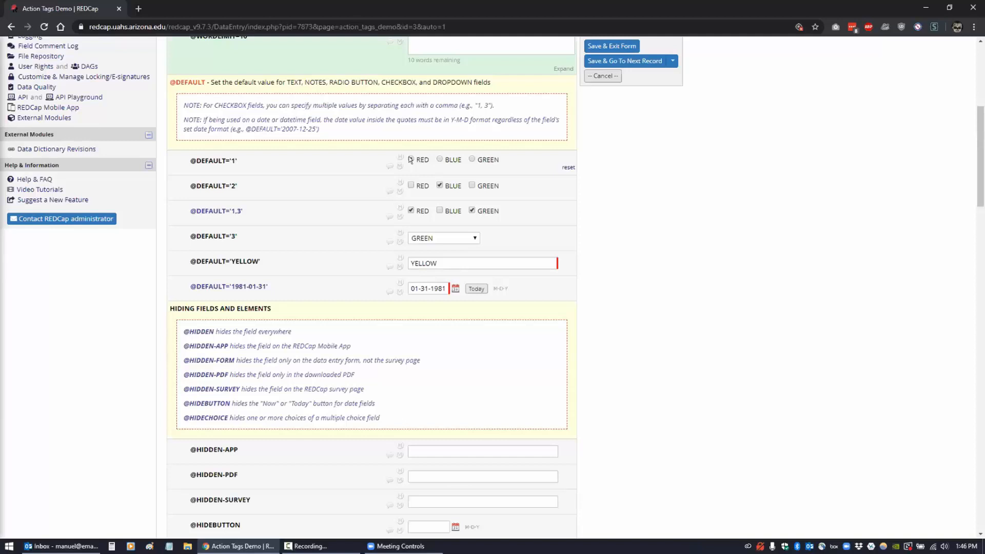
click(438, 159)
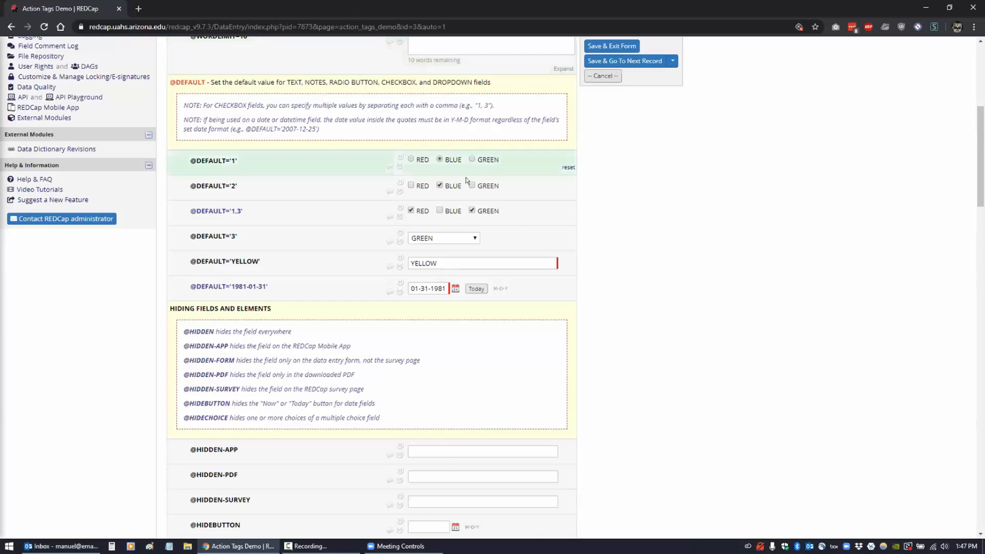
click(440, 239)
click(440, 239)
click(441, 263)
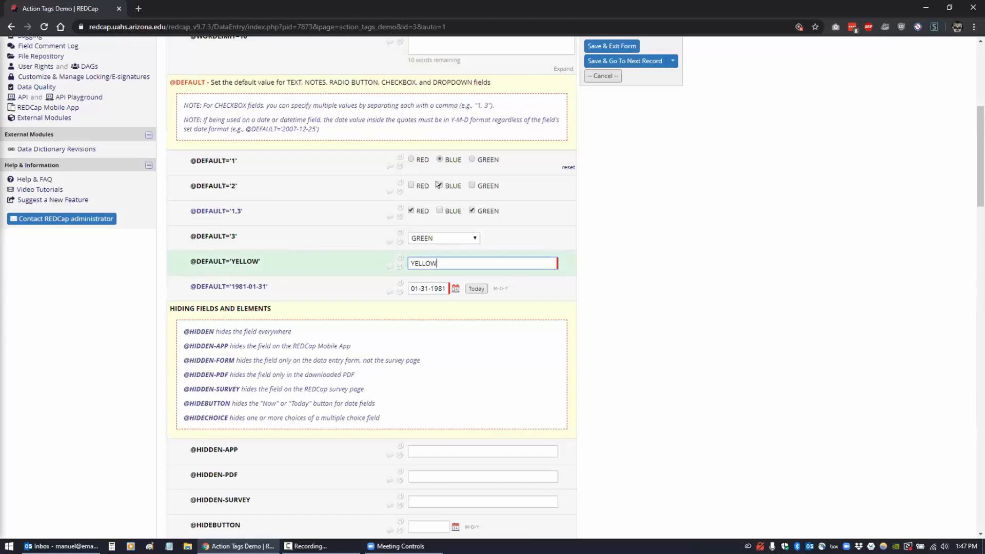
click(410, 159)
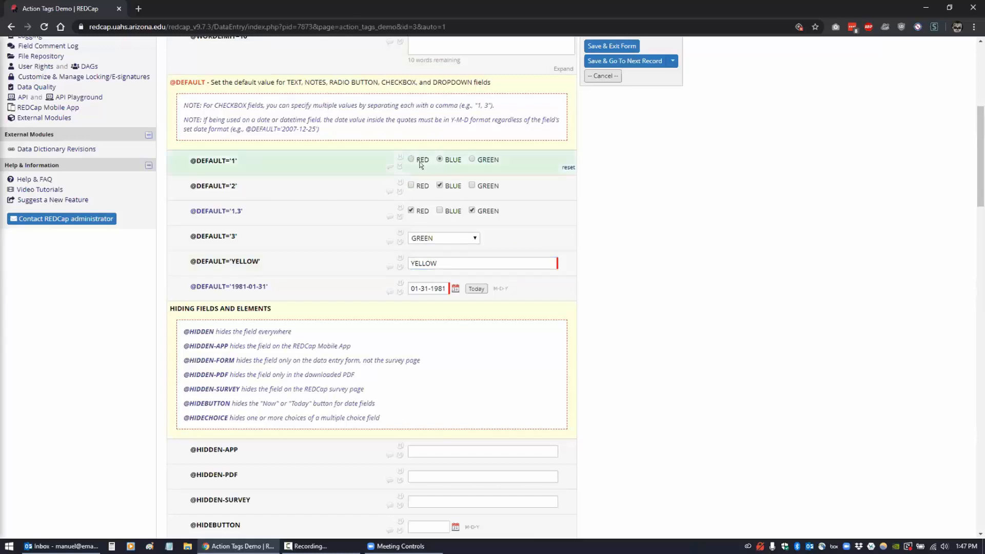
click(438, 186)
click(471, 186)
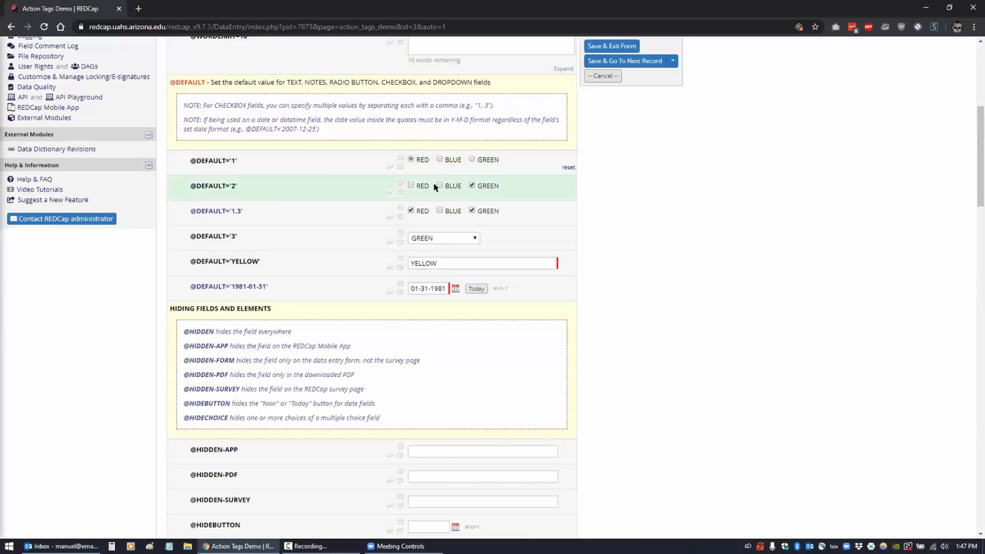
click(439, 185)
click(471, 185)
click(468, 238)
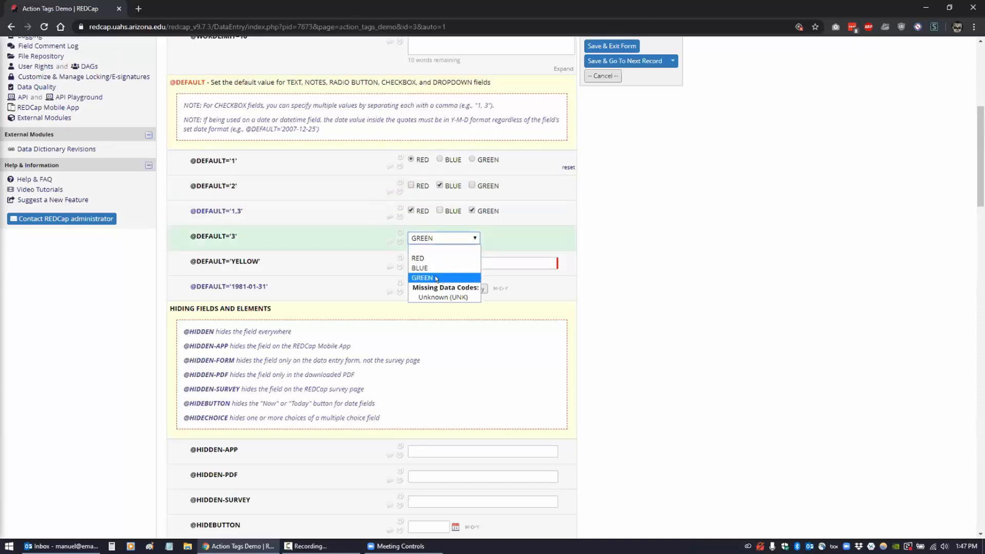
click(639, 230)
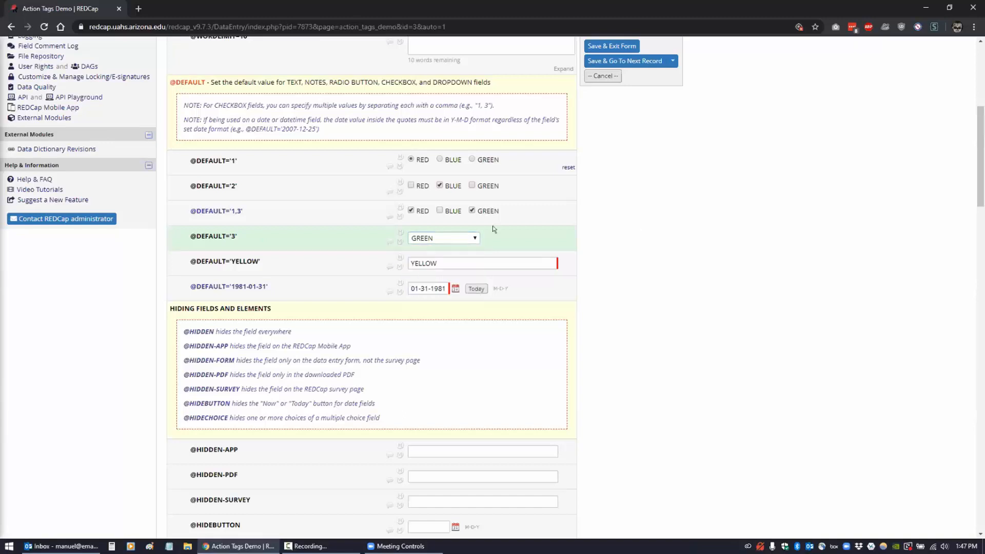
click(451, 261)
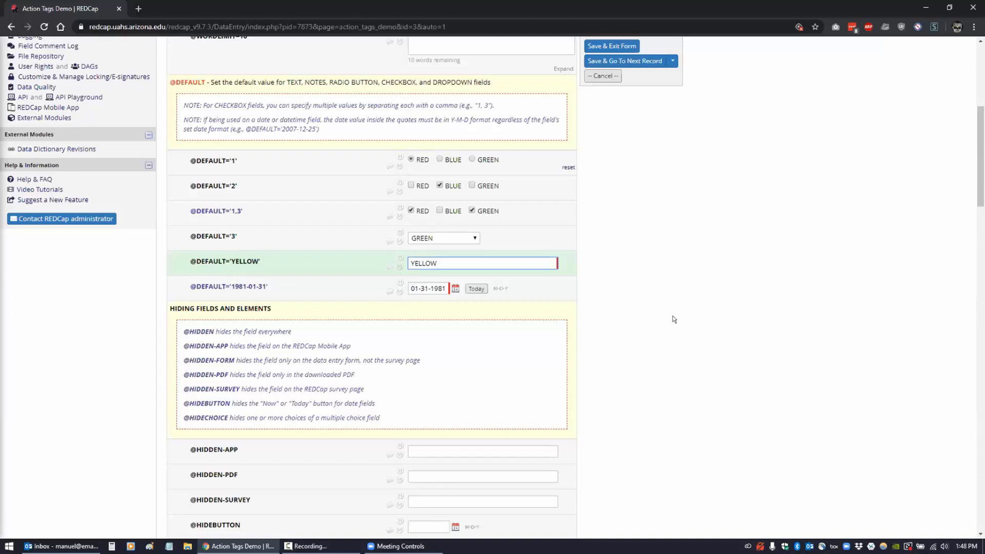
click(605, 308)
scroll(594, 314, down, 4)
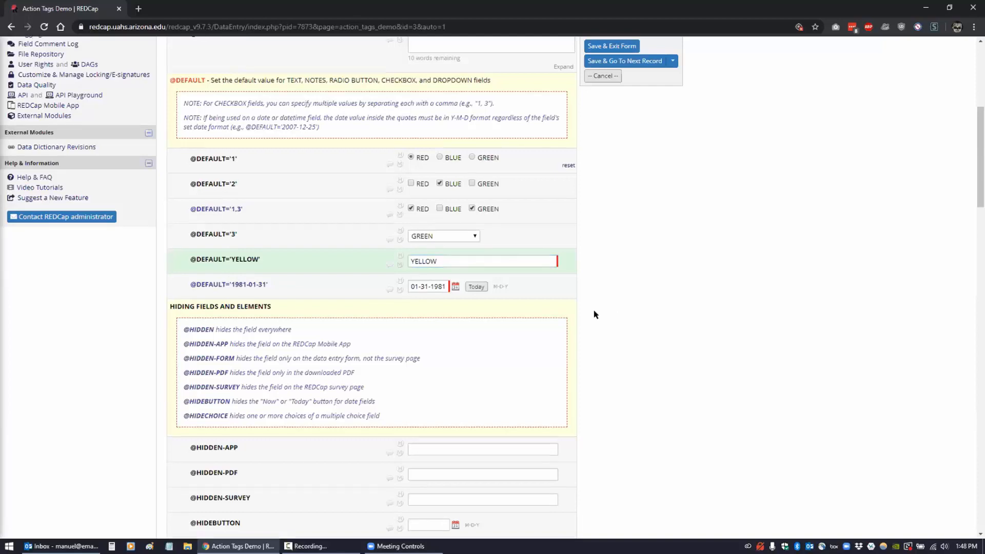
scroll(593, 314, down, 1)
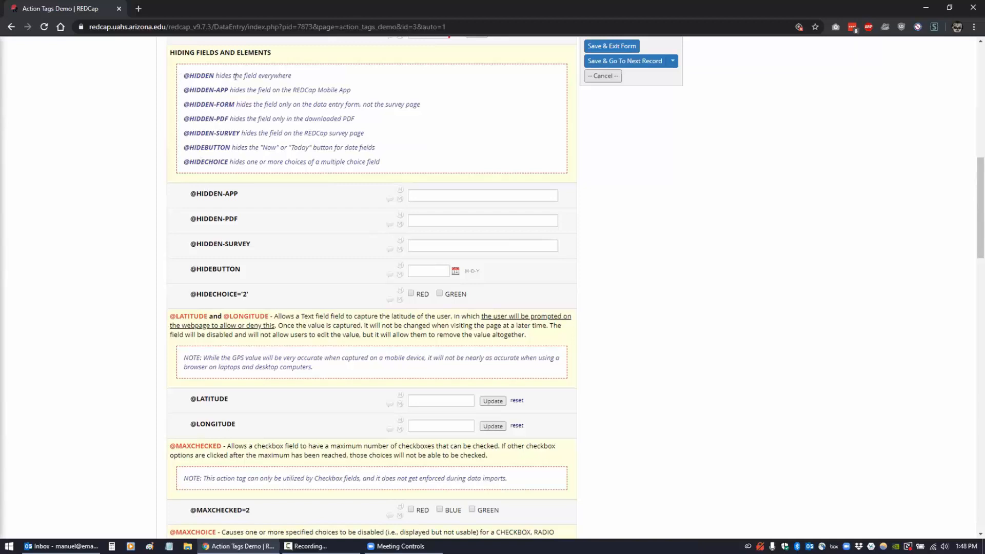
drag(183, 76, 296, 81)
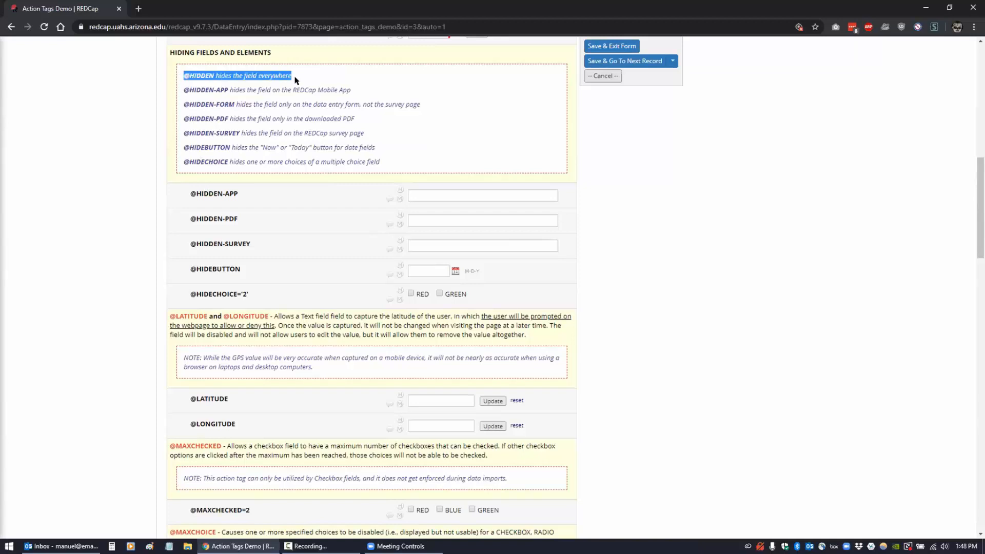
click(638, 256)
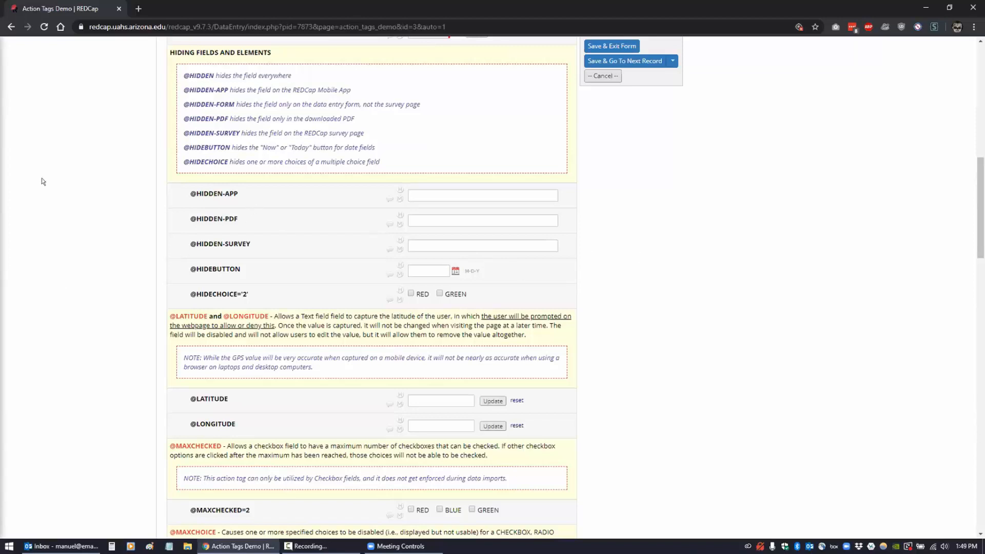
Step: Open the project's Online Designer in a new browser tab
scroll(43, 182, up, 10)
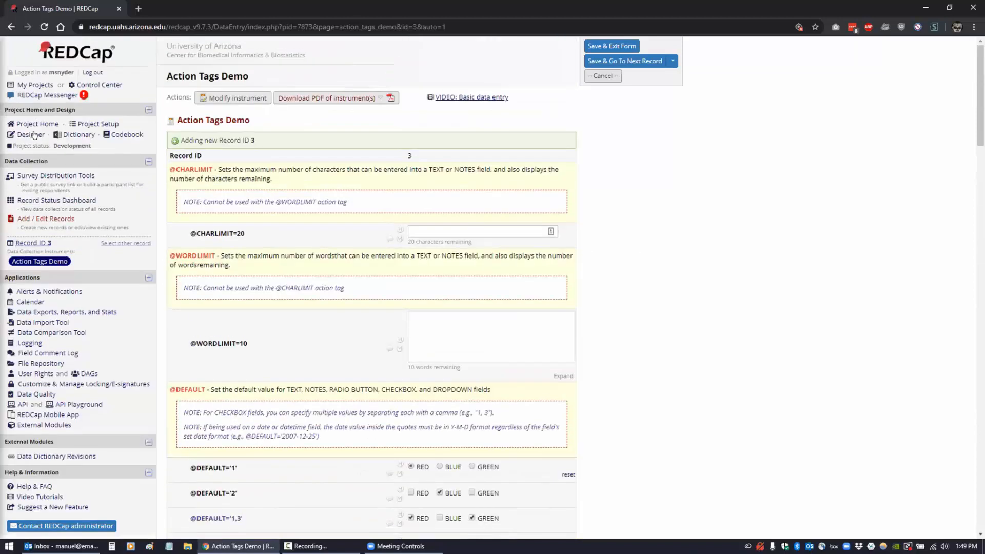
right_click(30, 135)
click(41, 141)
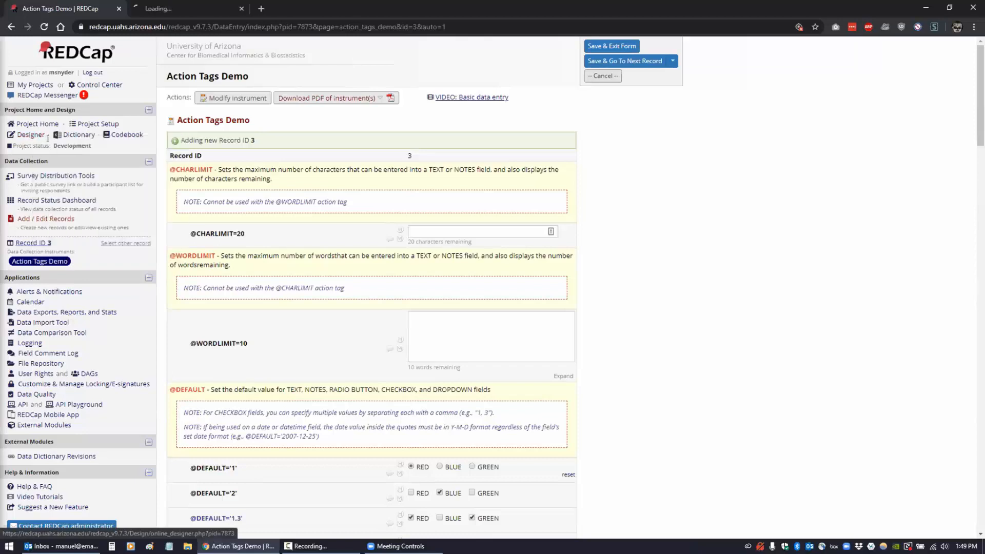
Step: Open Survey Distribution Tools in a new browser tab and launch the public survey from it
right_click(37, 174)
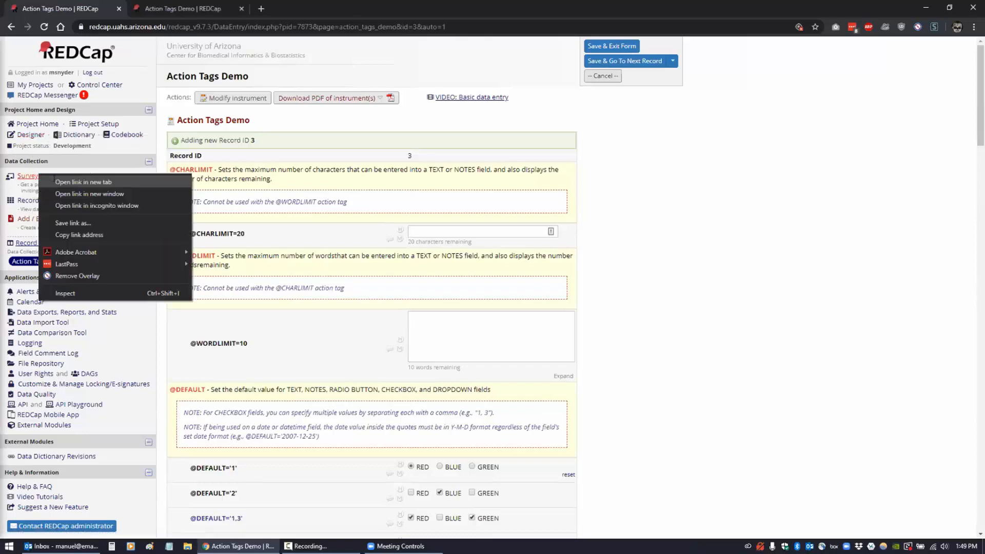
click(47, 181)
click(277, 8)
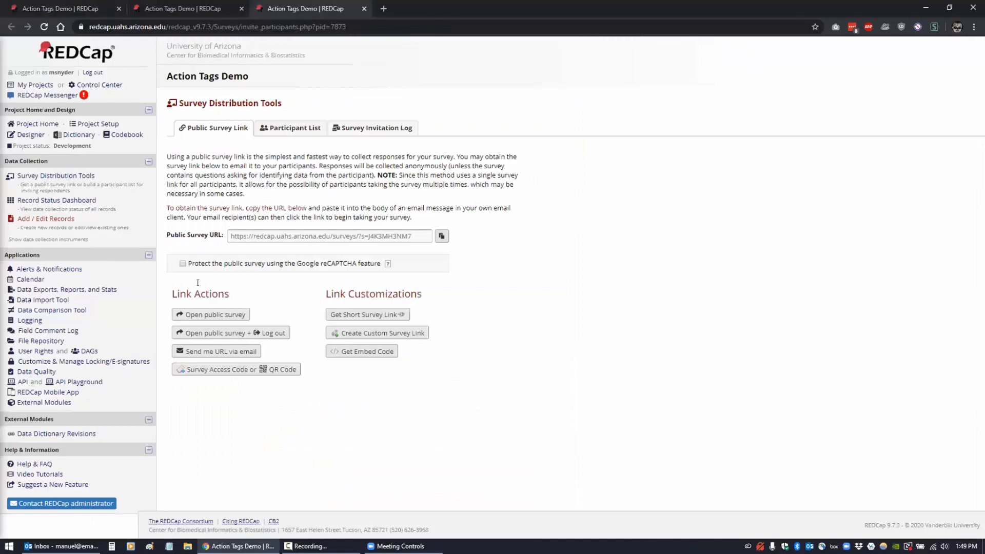
click(210, 314)
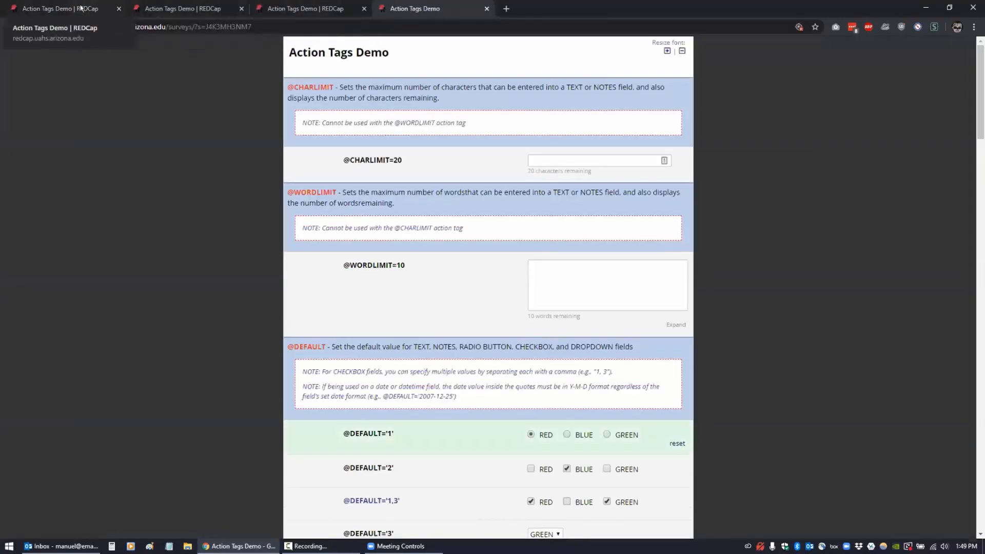
Step: Close the Survey Distribution Tools tab and arrange the remaining tabs as Online Designer, data entry form and public survey
click(209, 8)
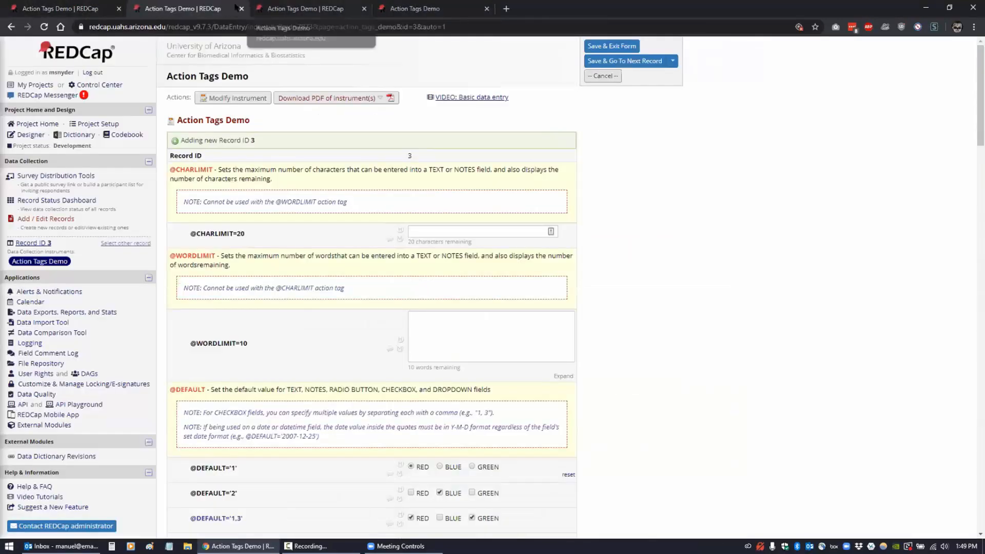
click(415, 8)
click(349, 8)
click(364, 8)
click(57, 8)
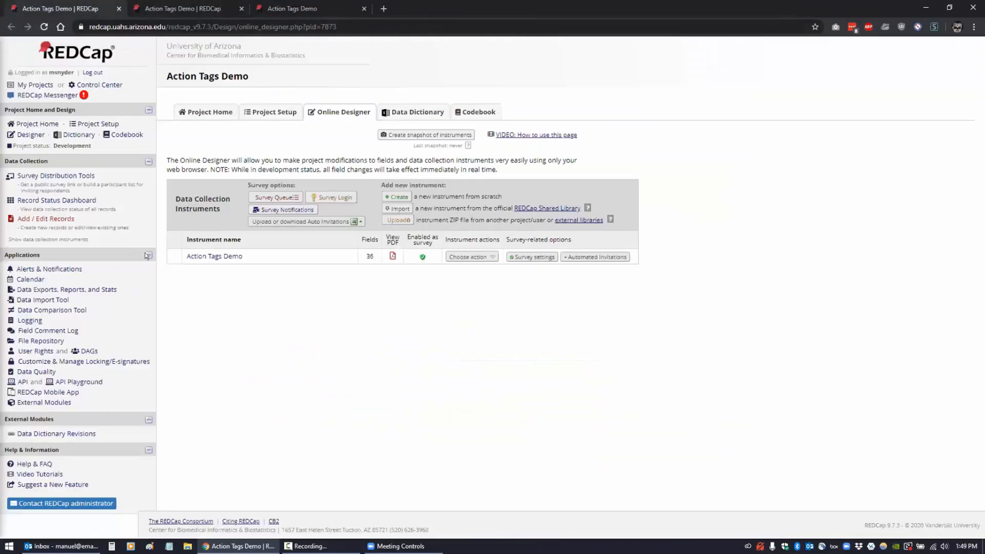
click(203, 256)
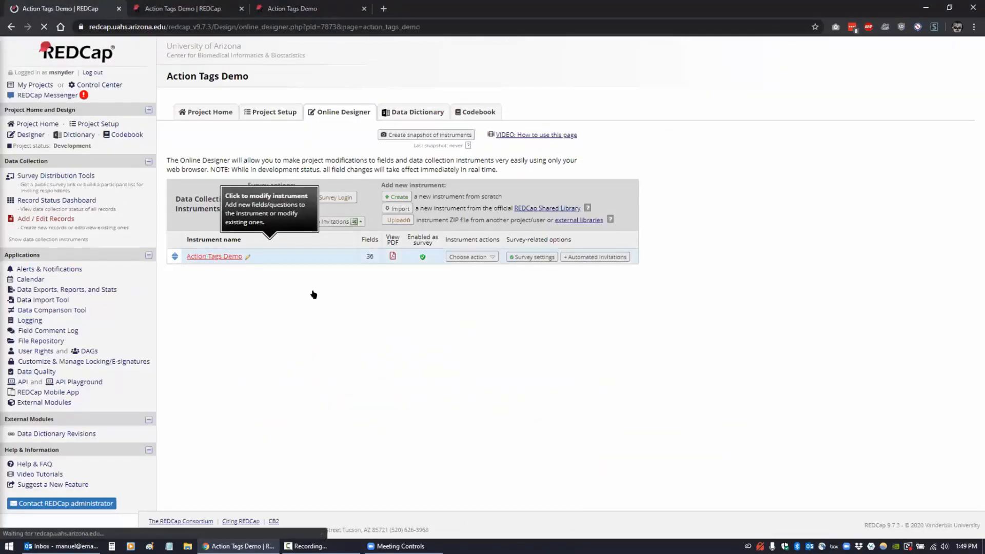
scroll(588, 326, down, 1)
scroll(589, 327, down, 20)
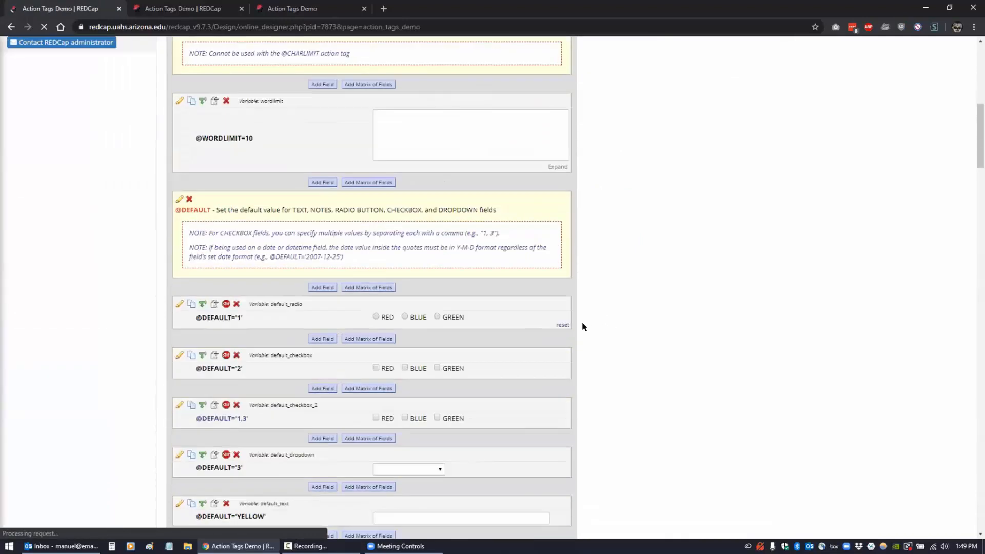
scroll(582, 327, down, 2)
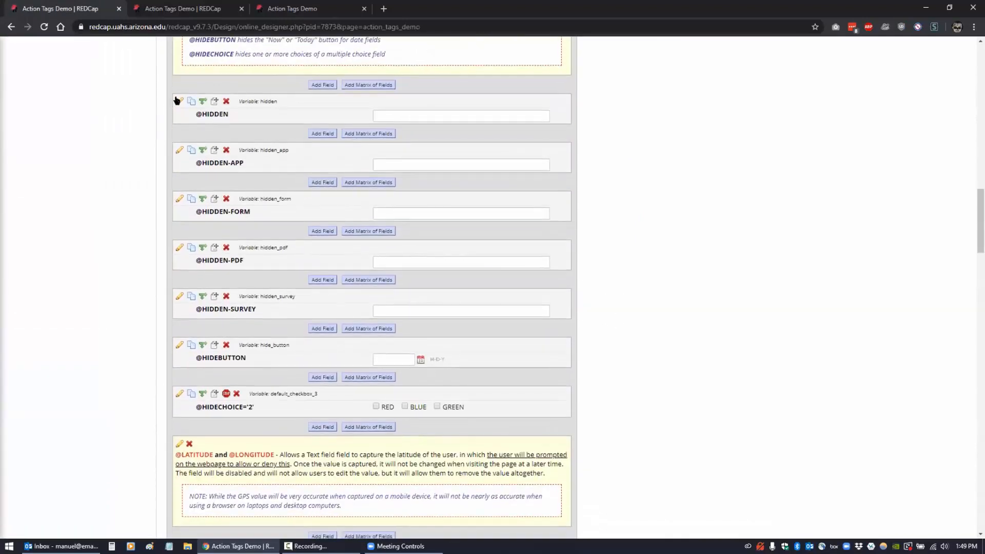
click(459, 112)
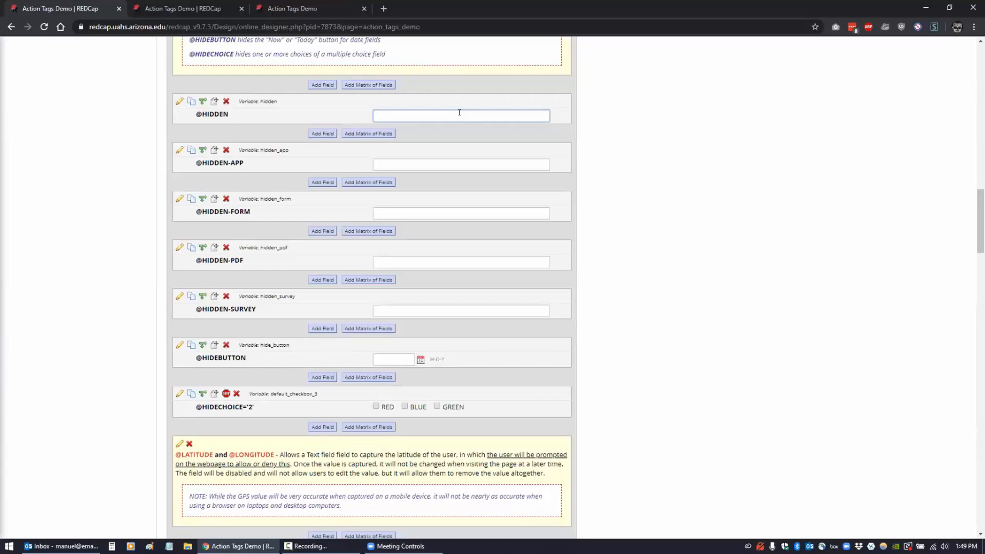
click(154, 11)
scroll(228, 288, down, 10)
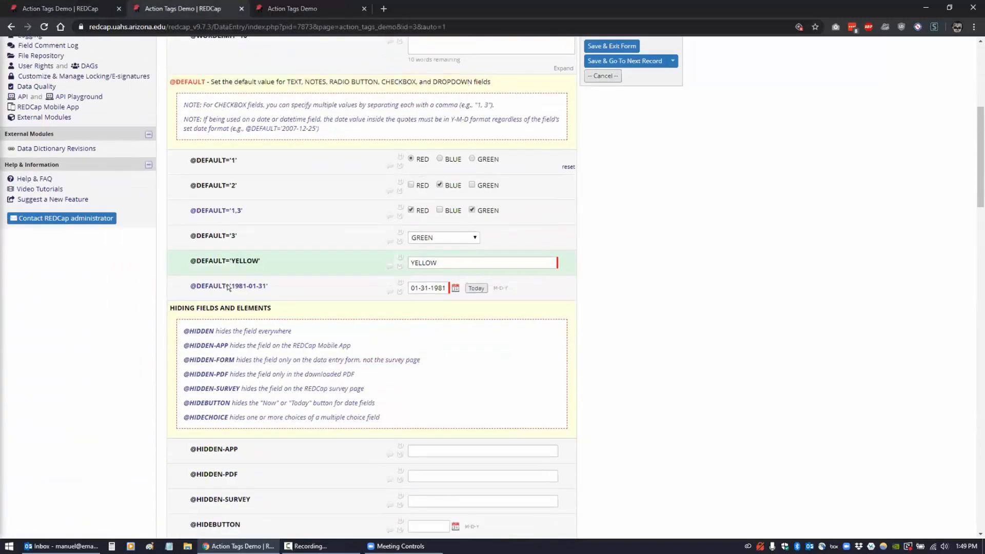
scroll(229, 288, down, 5)
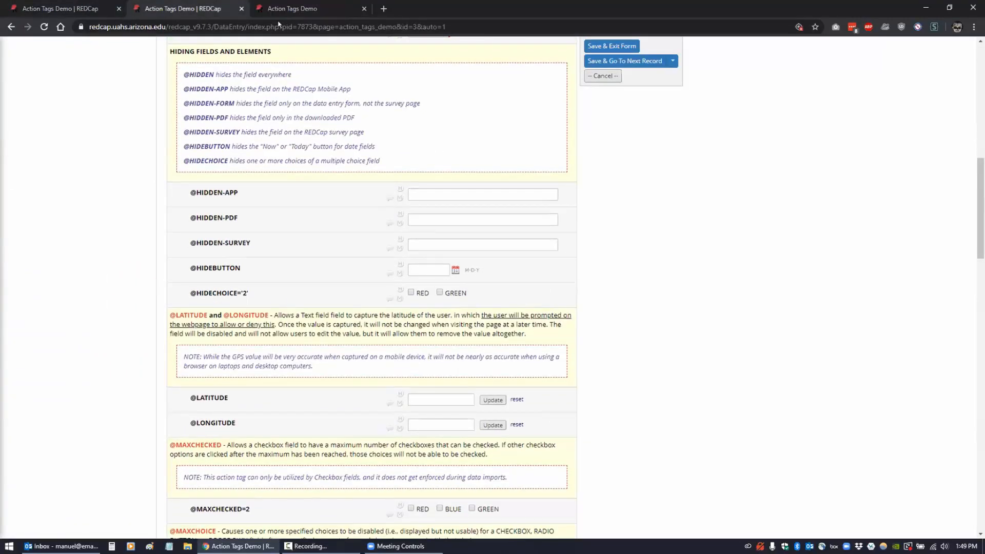
click(280, 9)
scroll(205, 377, down, 8)
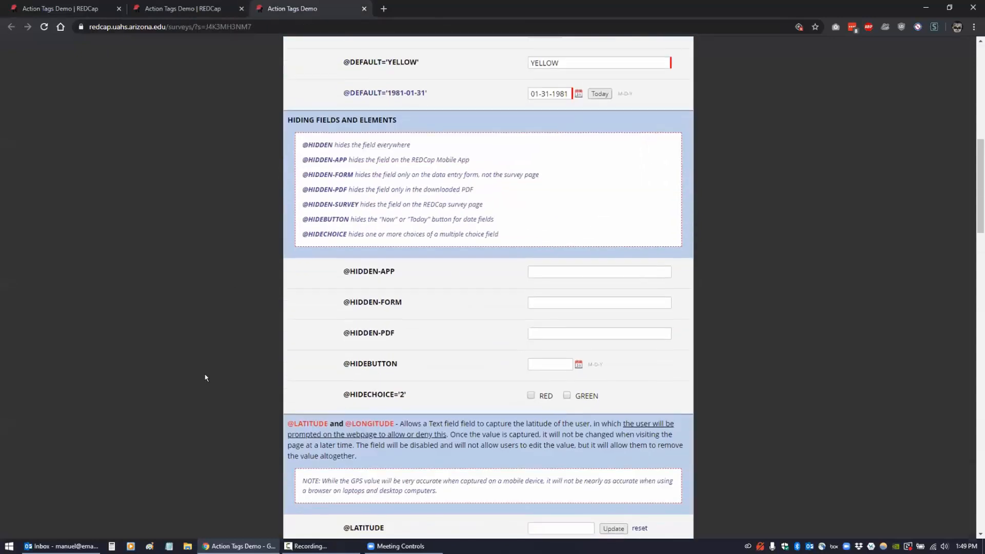
click(182, 9)
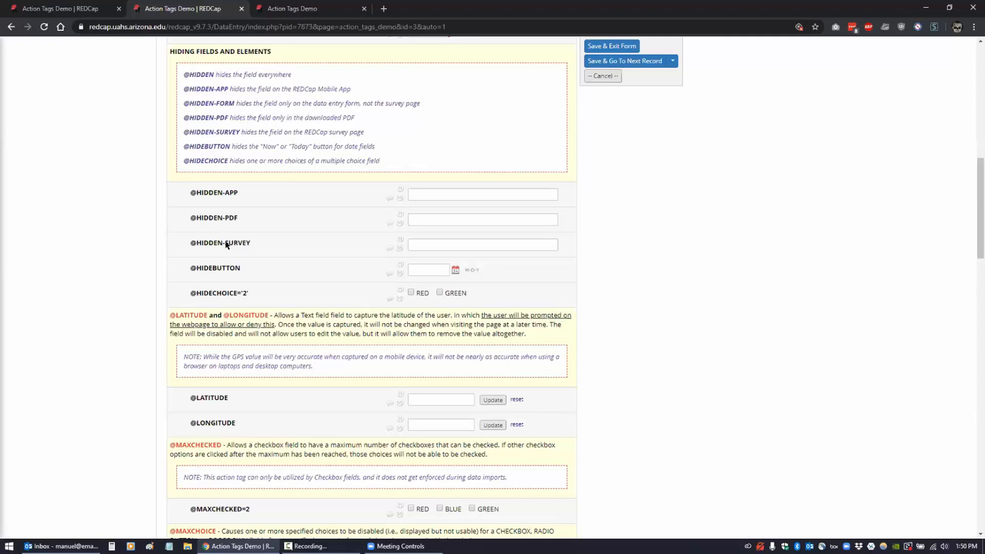
click(422, 240)
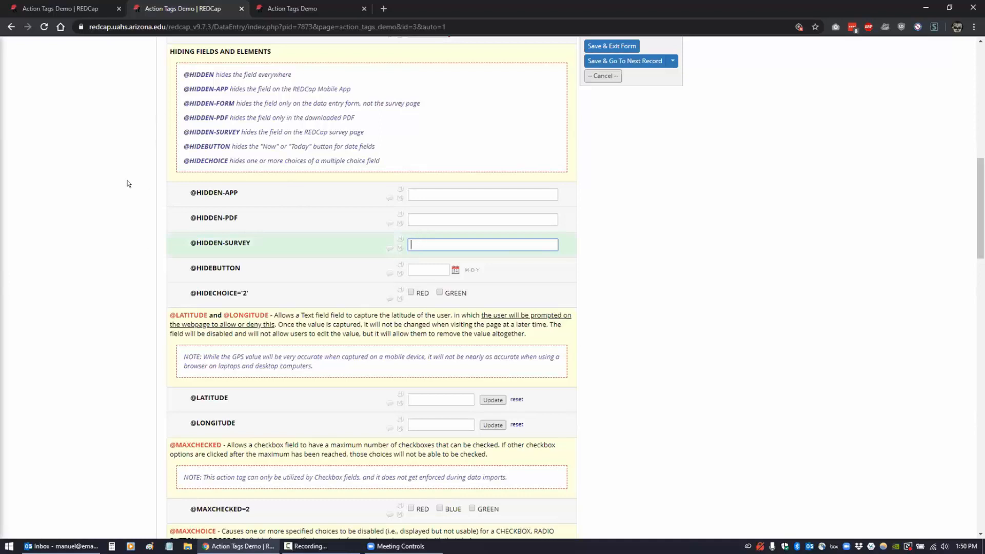
click(299, 16)
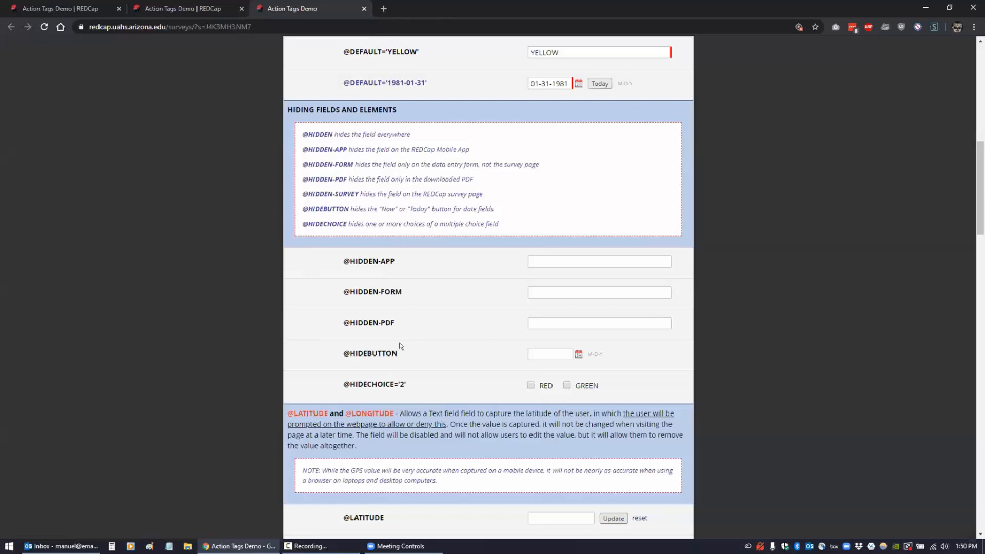
click(165, 8)
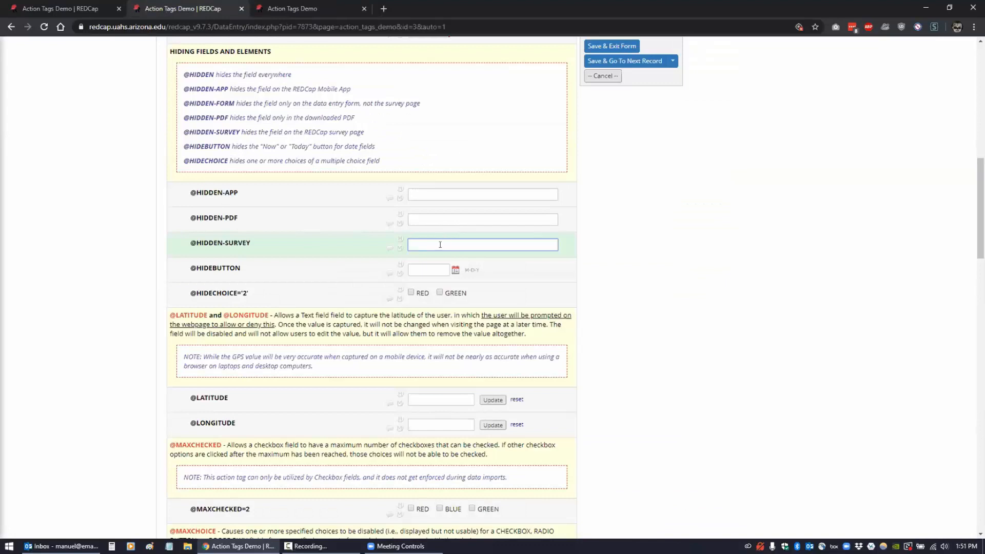
click(411, 269)
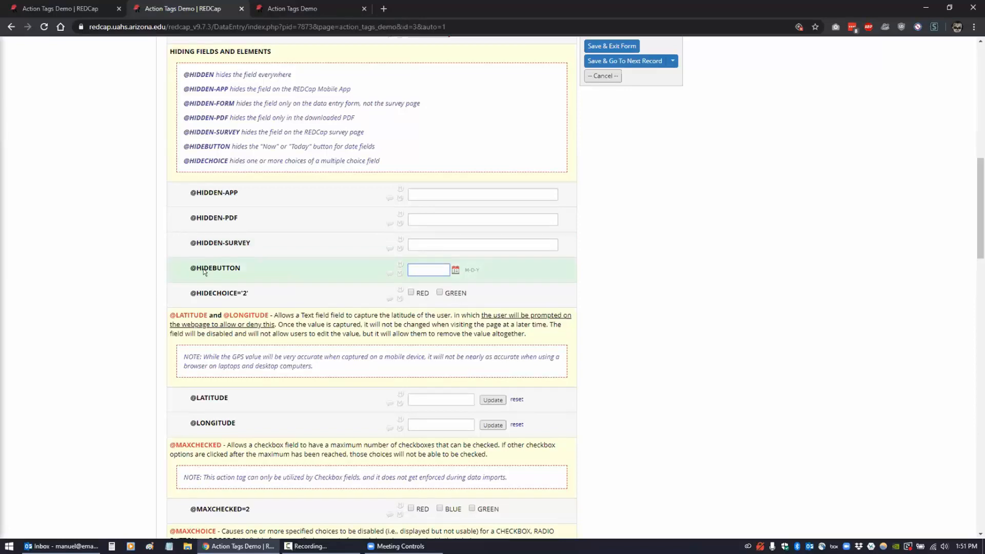
scroll(204, 271, up, 1)
scroll(204, 272, up, 4)
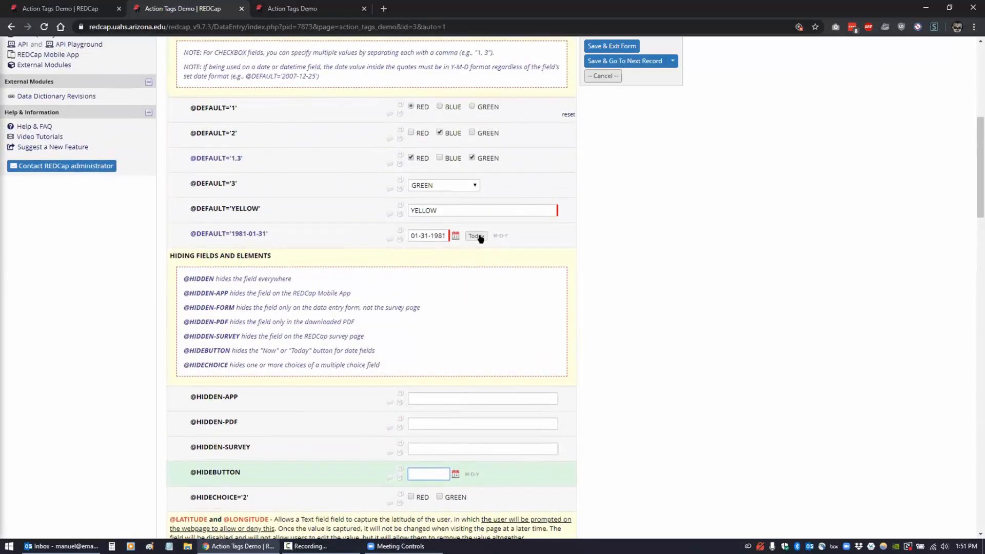
click(476, 236)
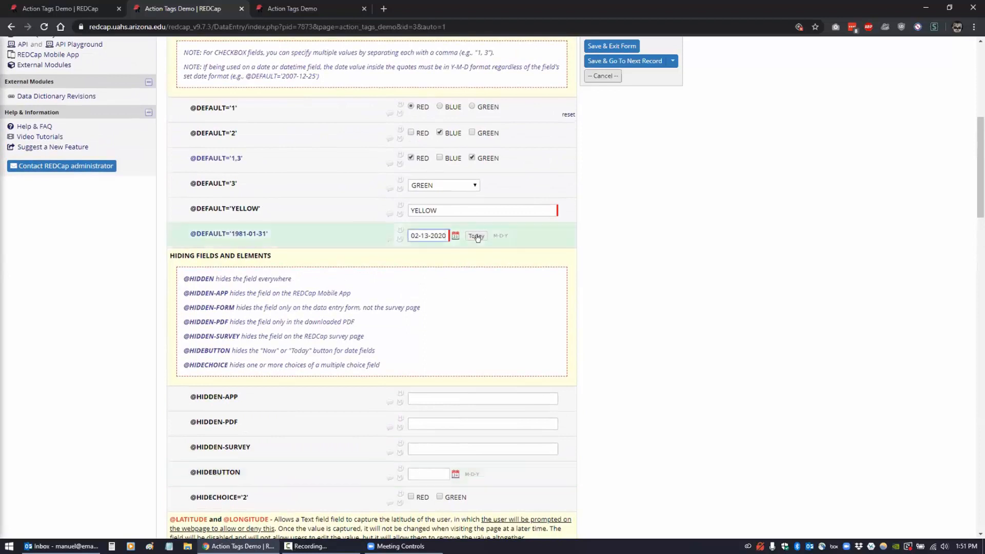
scroll(341, 274, down, 5)
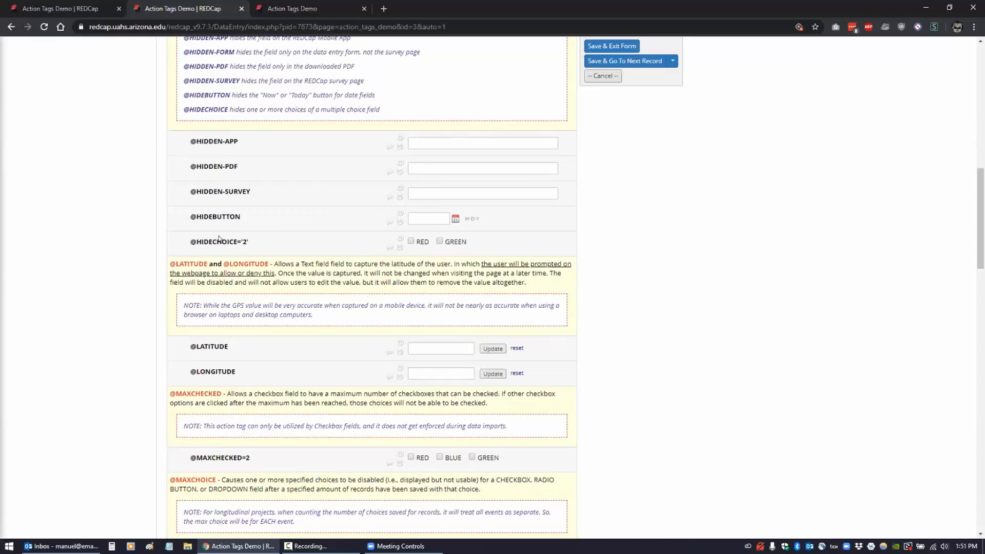
scroll(219, 239, up, 5)
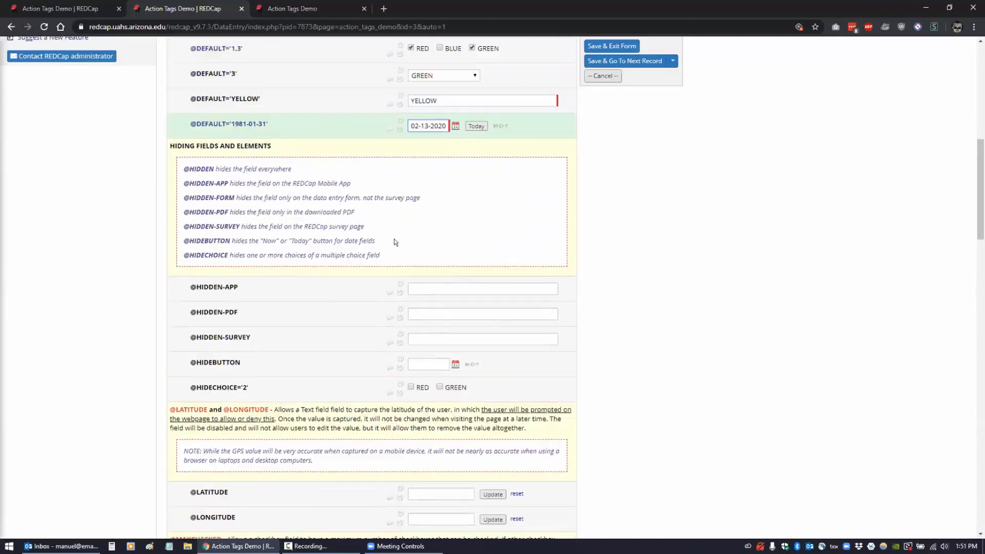
scroll(244, 257, down, 5)
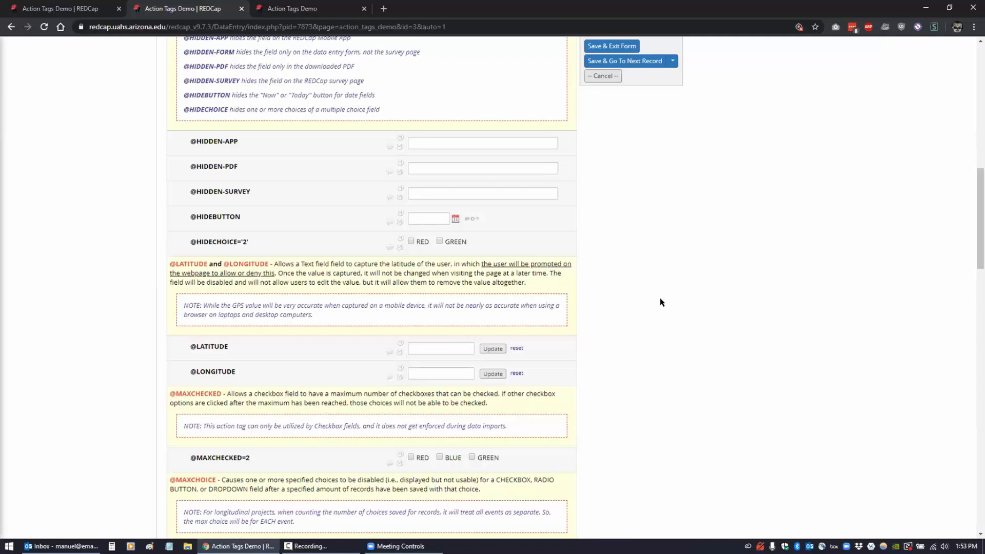
scroll(660, 299, down, 4)
scroll(658, 302, up, 1)
scroll(658, 302, down, 1)
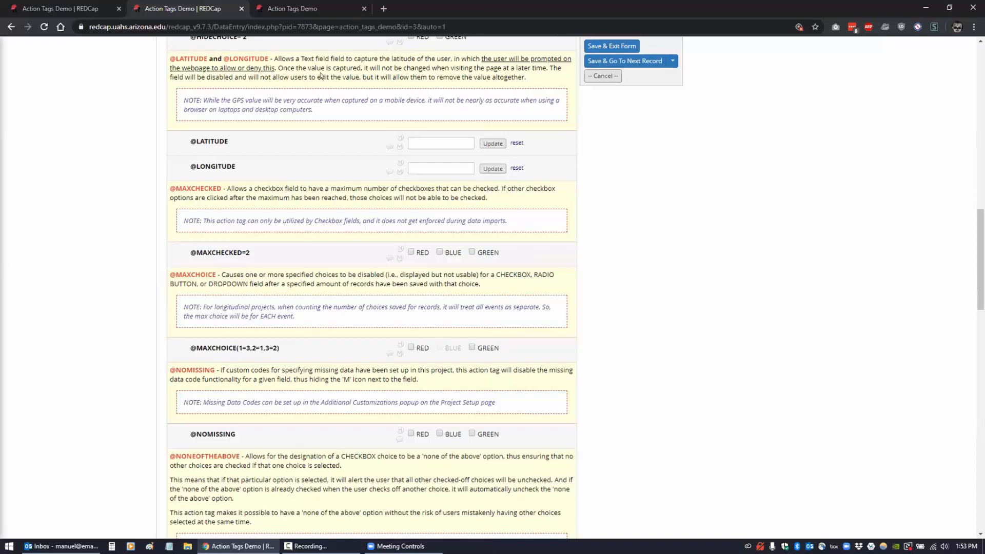
click(422, 142)
click(415, 164)
Step: Reload the record 3 data entry form twice, discarding the unsaved changes each time
click(43, 26)
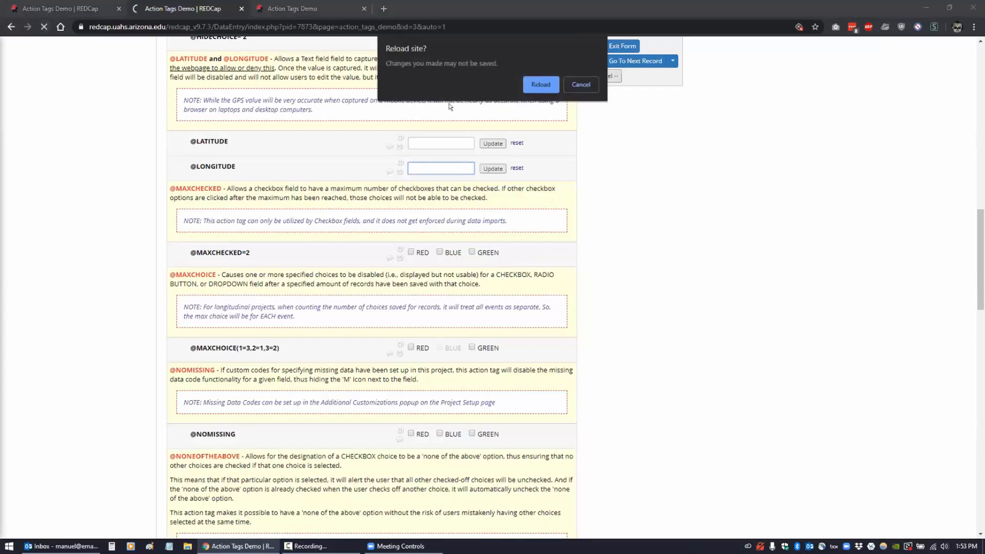
click(524, 89)
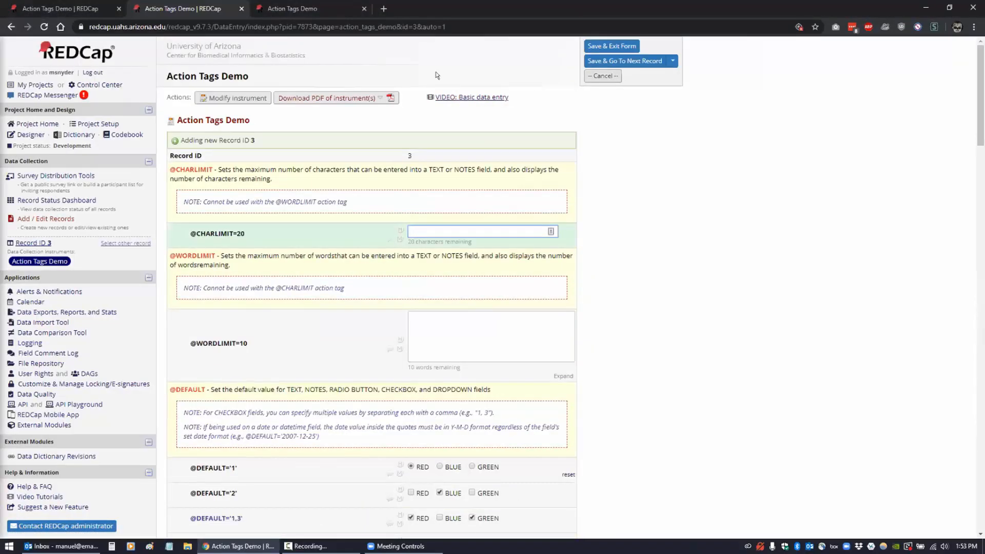
key(F5)
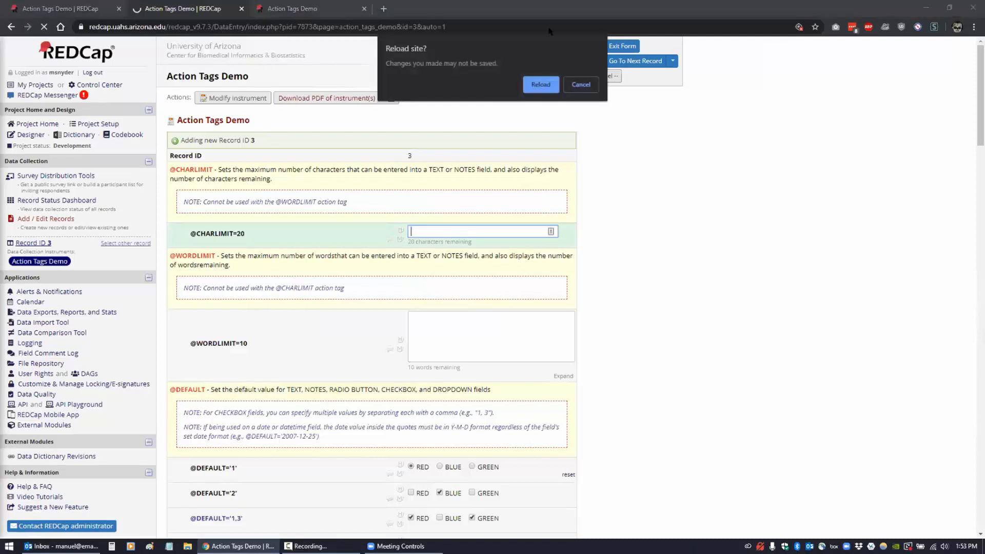
click(541, 85)
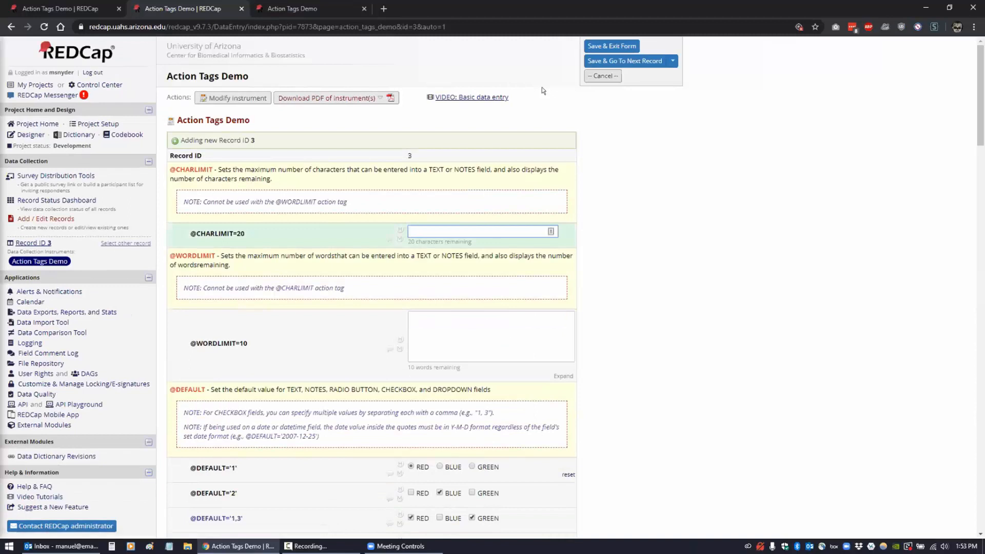
Step: Open the browser's location permission settings from the form's blocked-location notice, switch location access to Blocked, and close the settings
scroll(663, 336, down, 5)
scroll(665, 337, down, 9)
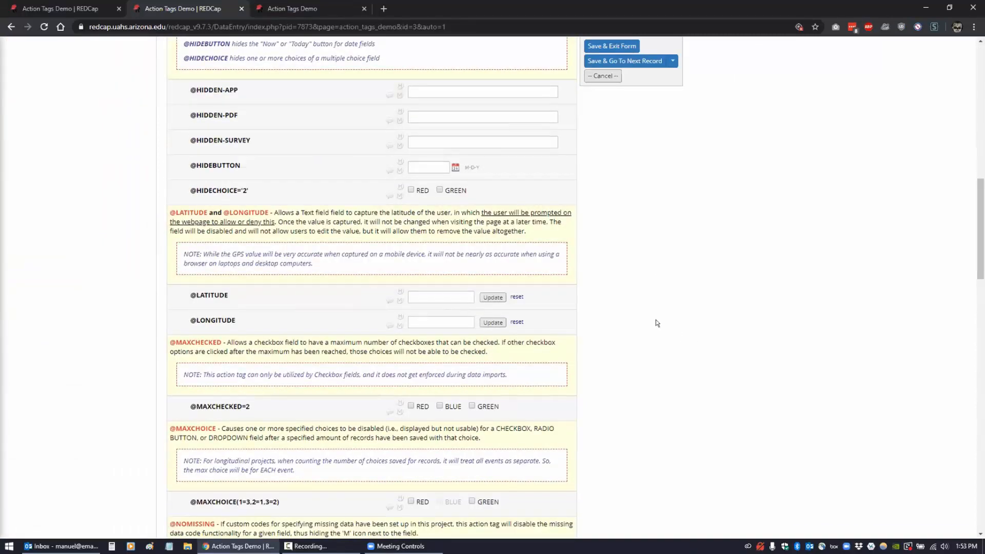
click(797, 26)
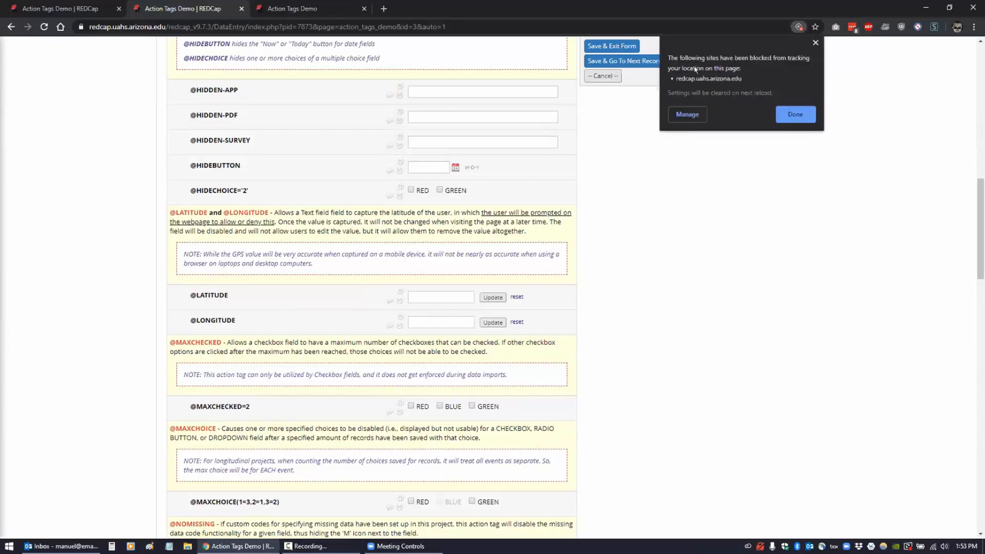
click(686, 115)
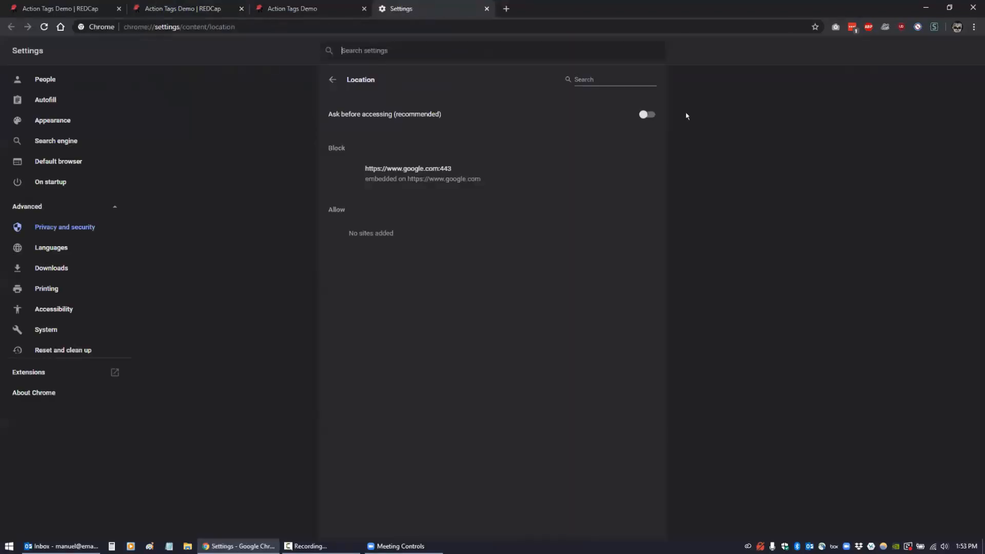
click(644, 114)
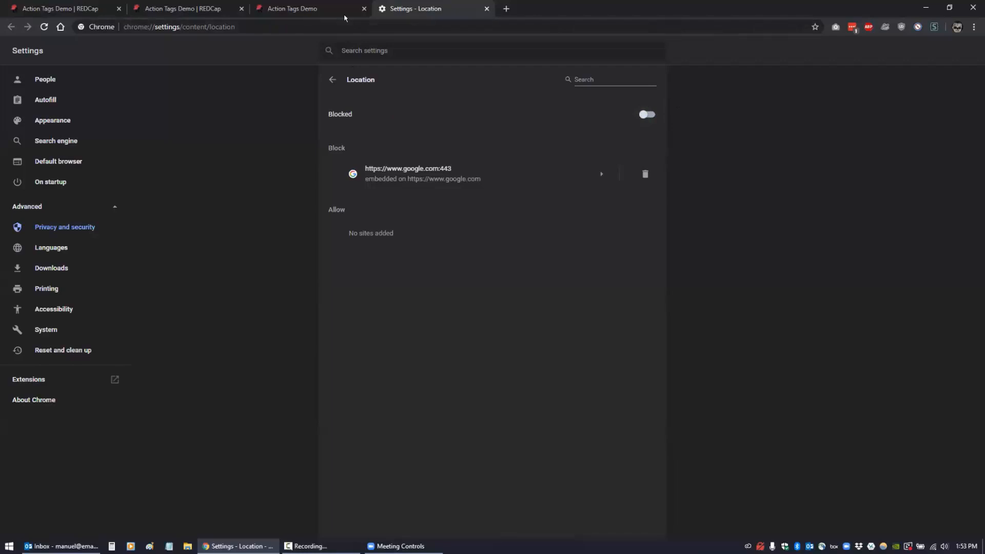
key(ctrl+w)
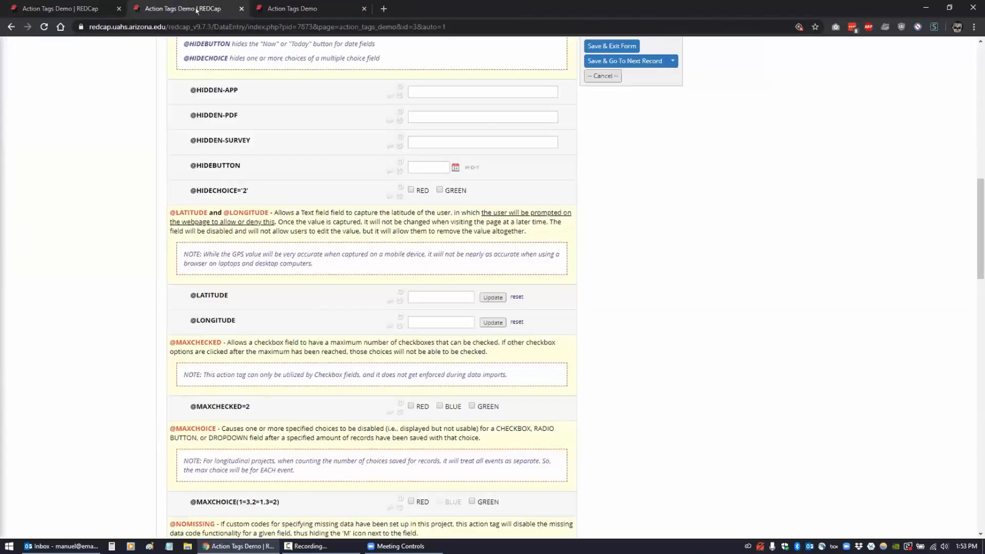
Step: Reload the data entry form without saving, check its location-blocking notice, and dismiss the notice
click(44, 27)
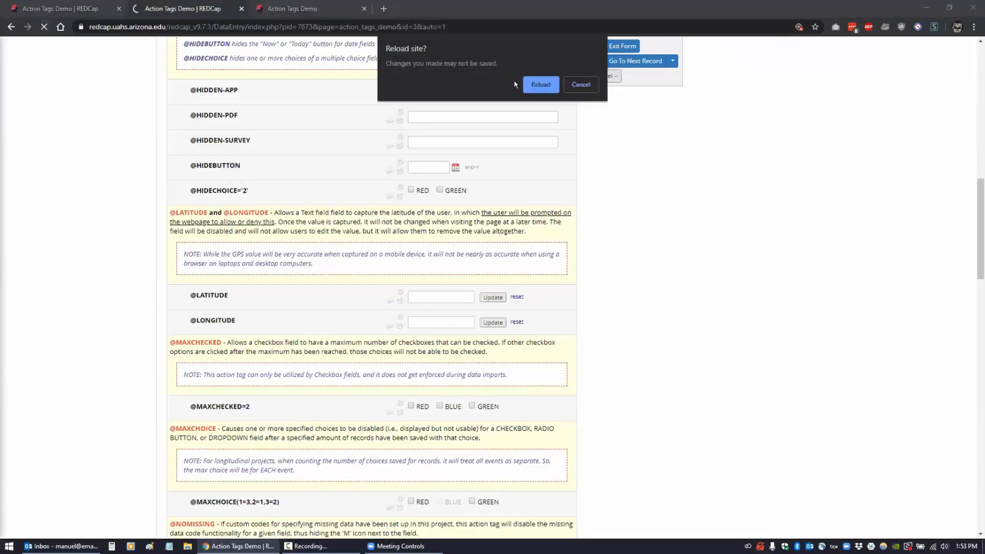
click(525, 85)
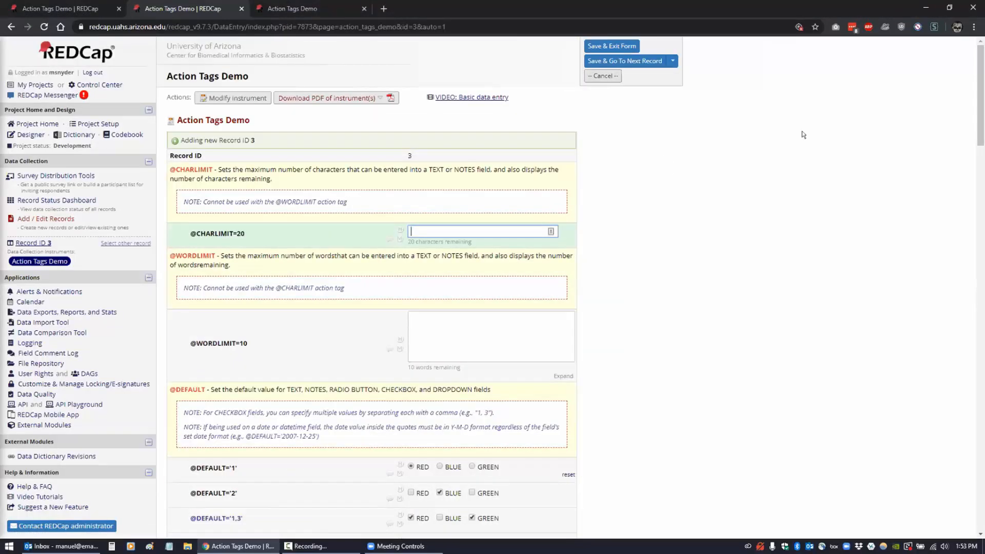
click(798, 27)
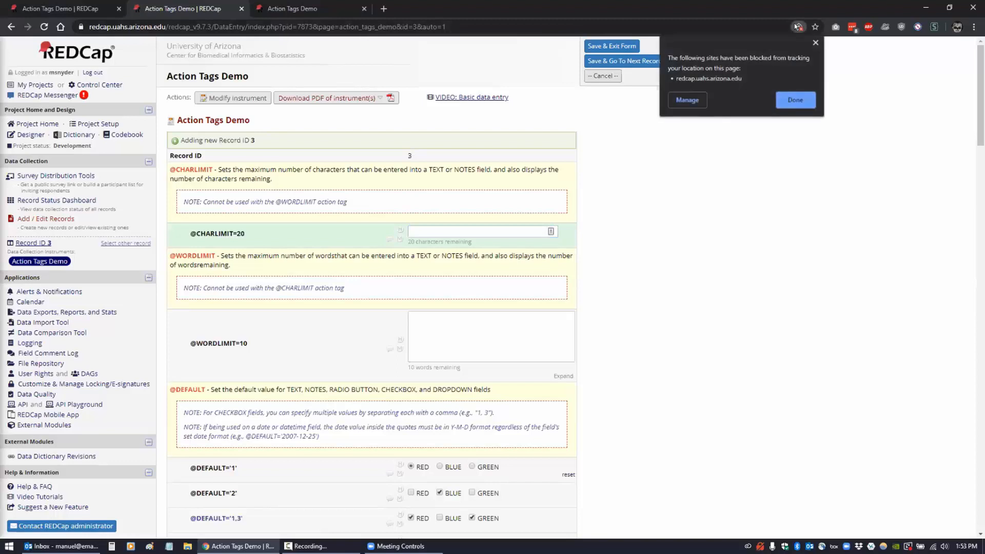
click(796, 99)
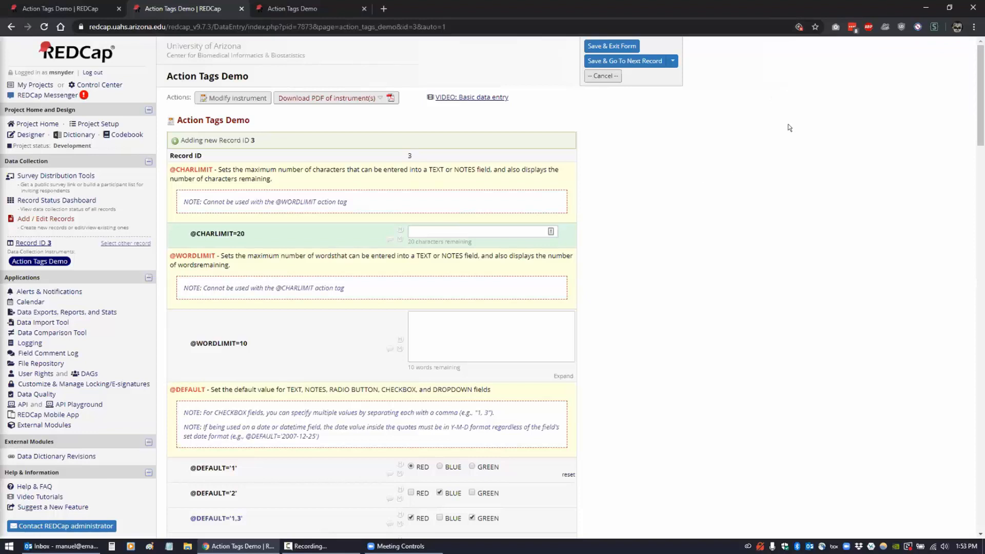
scroll(489, 300, down, 5)
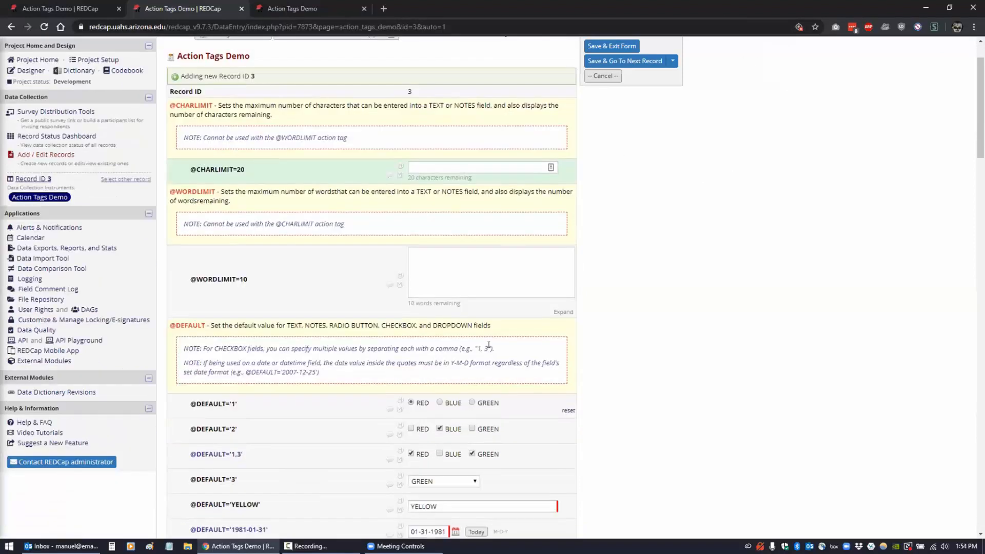
scroll(489, 344, down, 7)
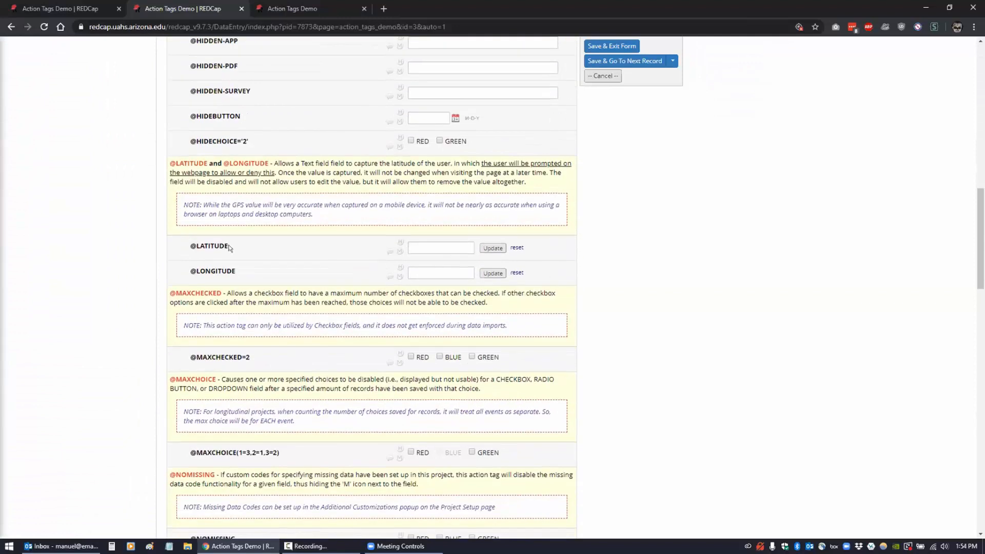
click(425, 243)
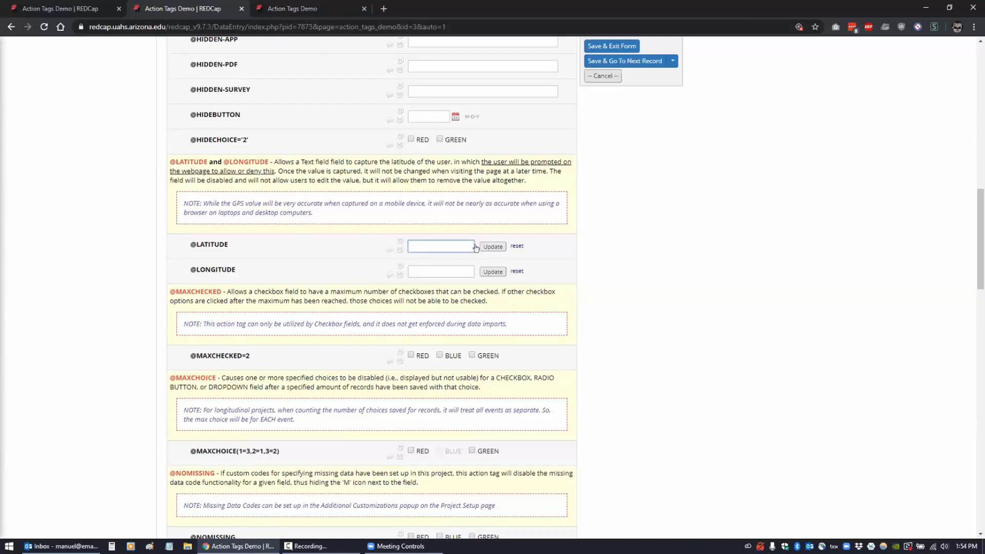
click(421, 272)
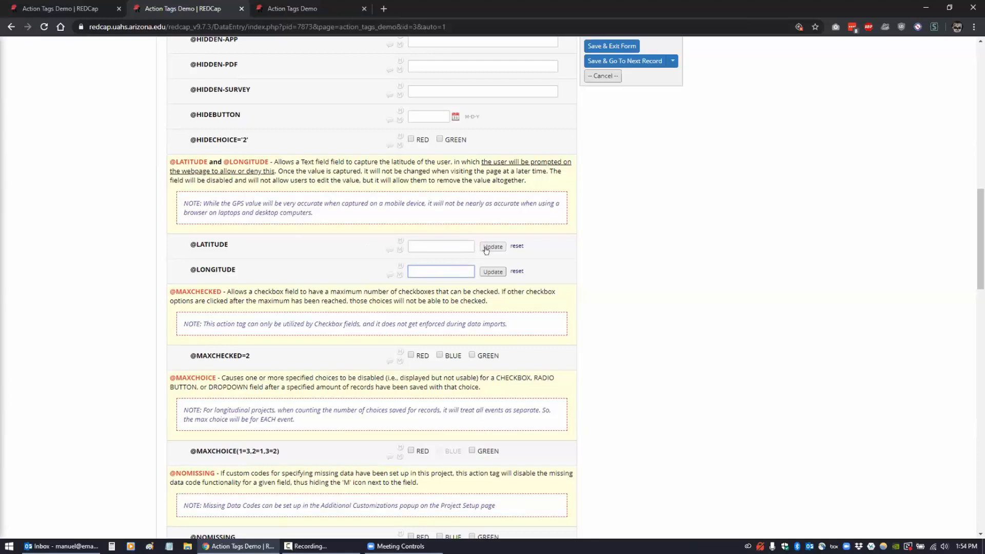
click(485, 250)
click(491, 271)
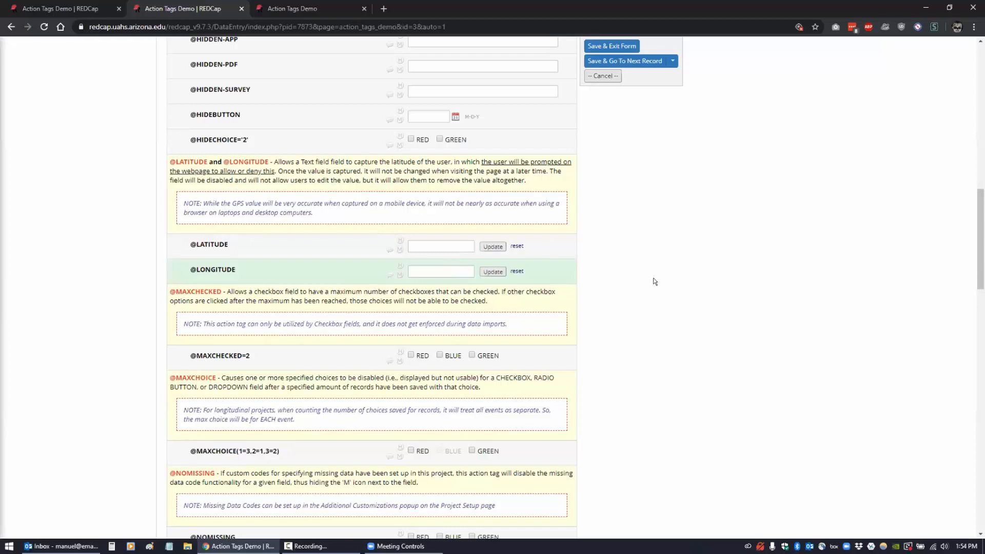
scroll(655, 281, down, 3)
scroll(655, 281, down, 2)
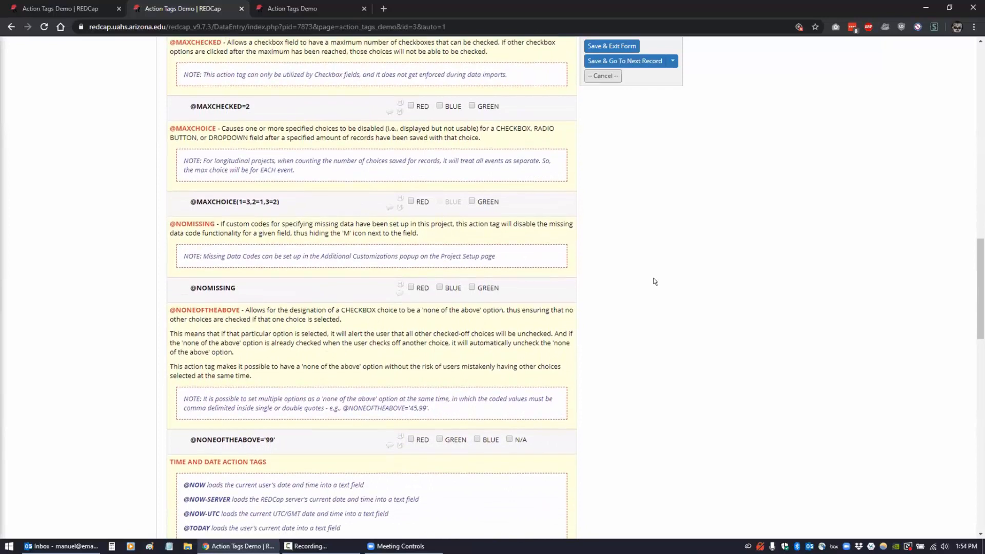
scroll(655, 281, up, 1)
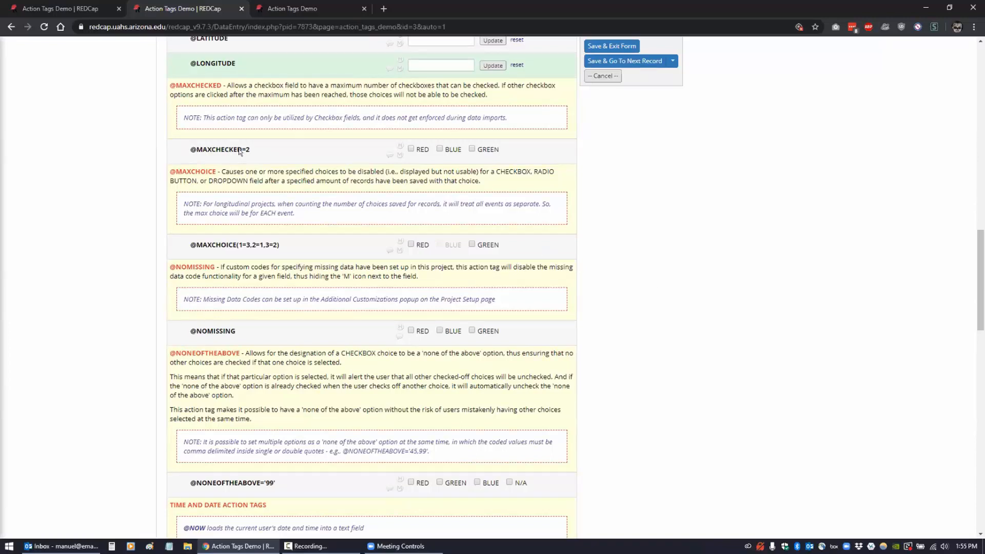
click(411, 149)
click(439, 148)
click(472, 148)
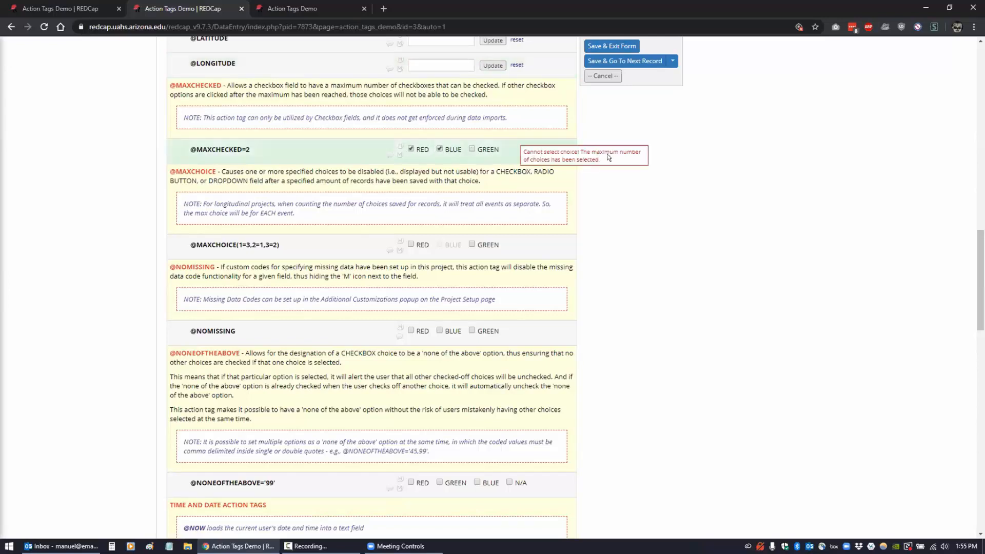
click(472, 149)
click(438, 149)
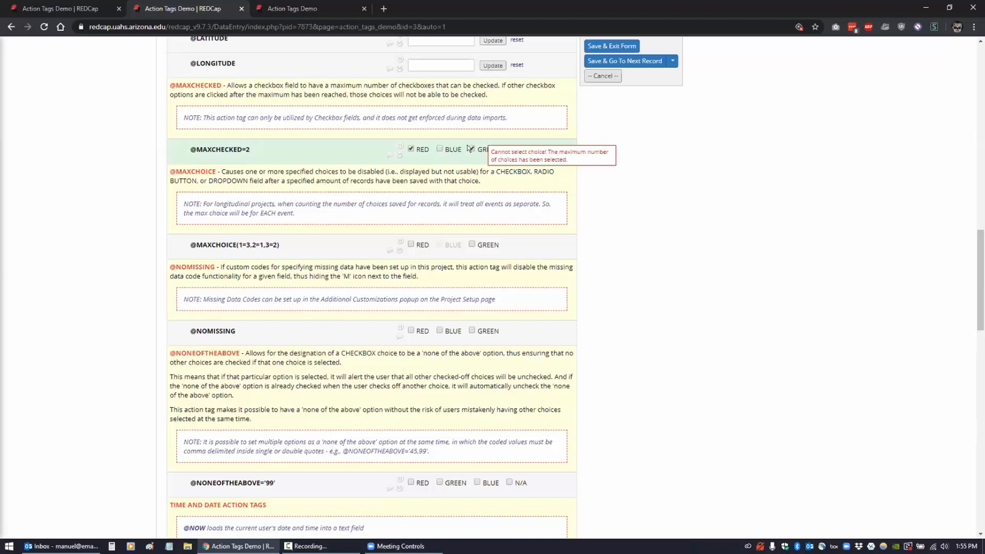
click(471, 150)
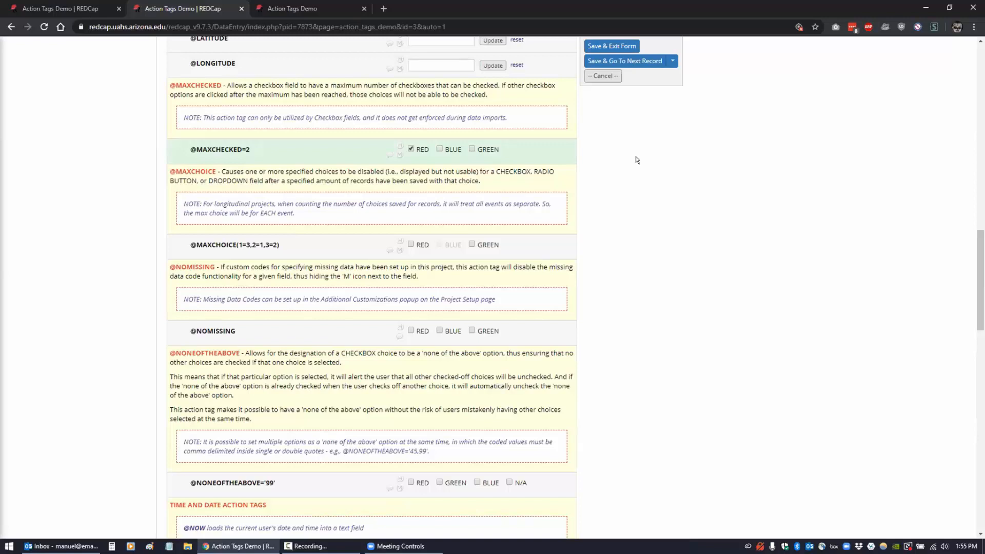
scroll(637, 159, down, 1)
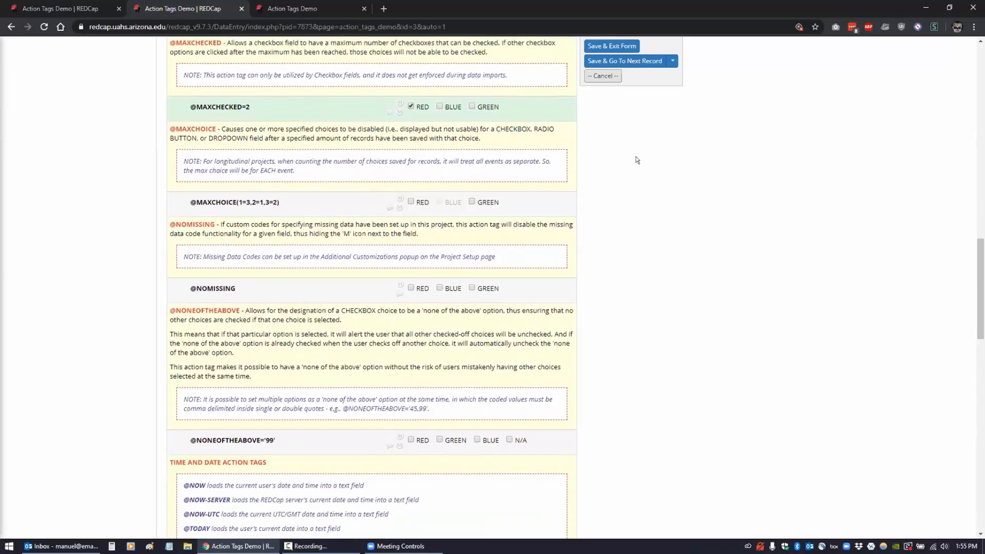
scroll(513, 144, up, 1)
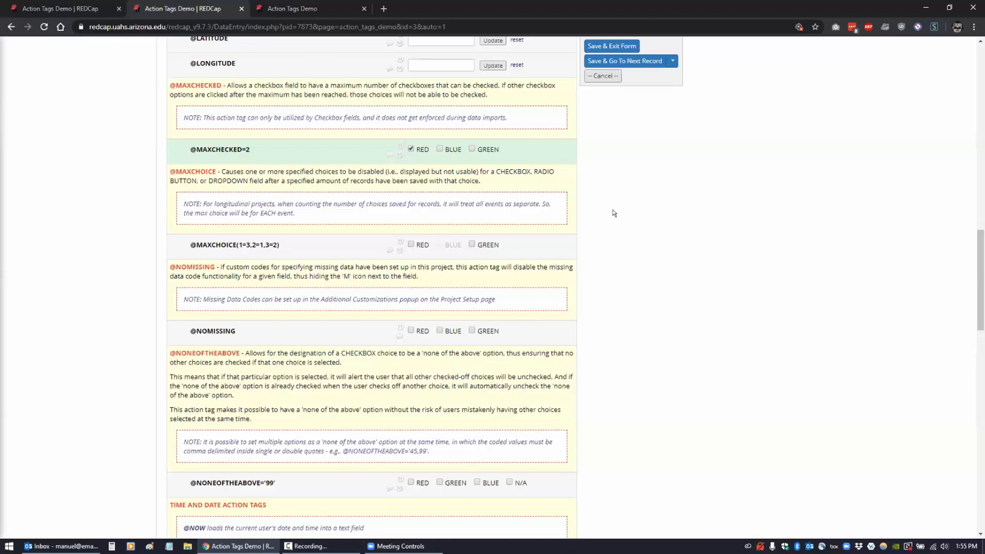
scroll(605, 205, down, 2)
scroll(606, 205, down, 1)
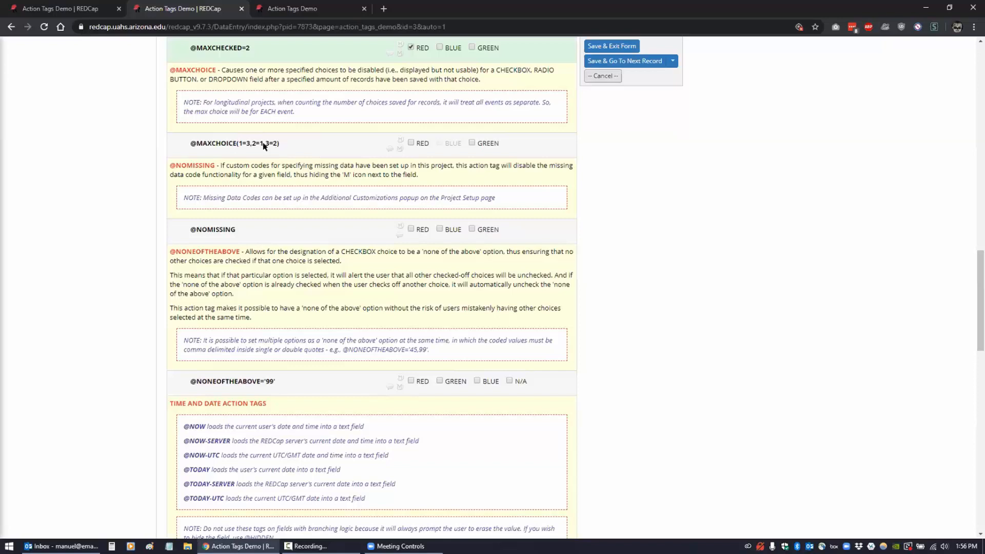
scroll(308, 145, up, 2)
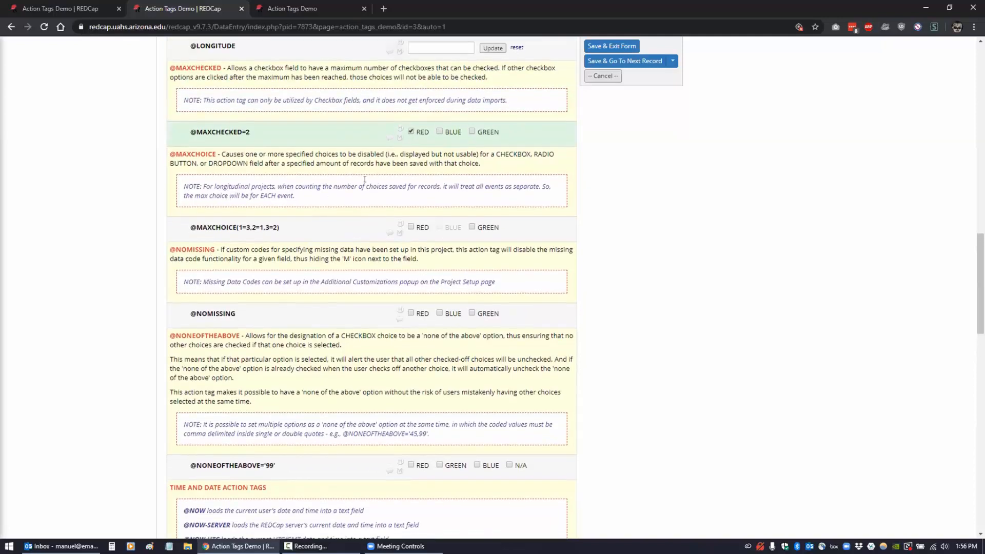
scroll(440, 142, down, 2)
Step: Return to Record ID 3 from the data entry form, leaving without saving changes
scroll(177, 155, up, 15)
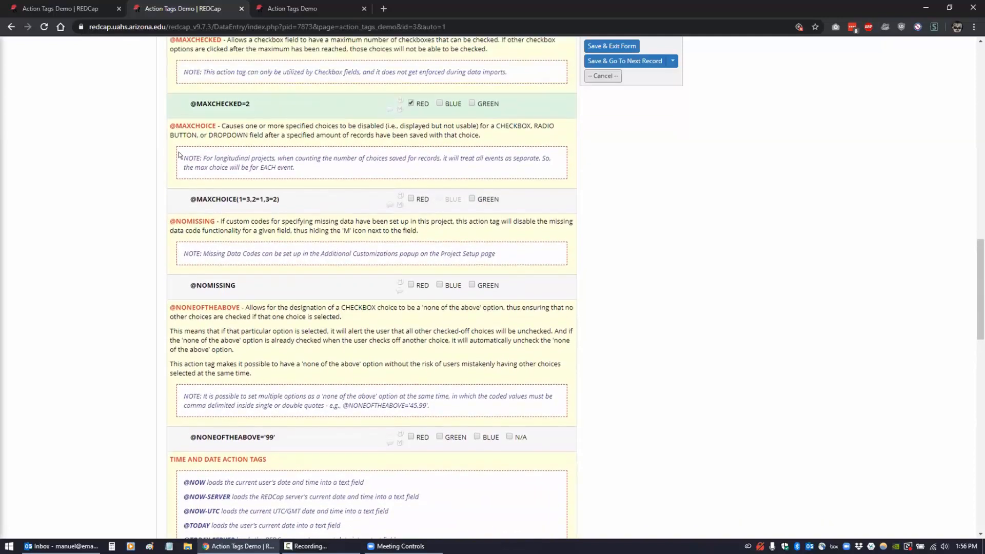
scroll(177, 154, up, 9)
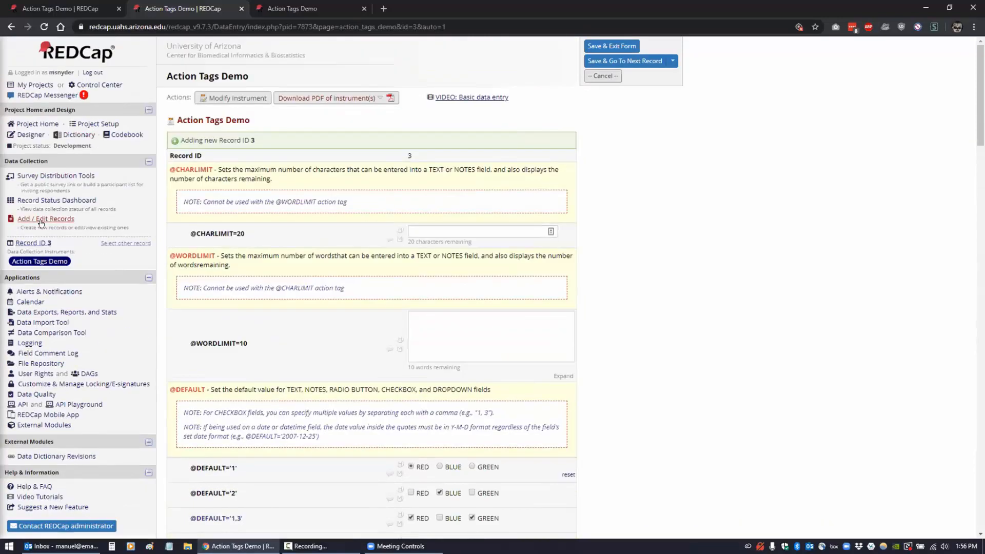
click(34, 242)
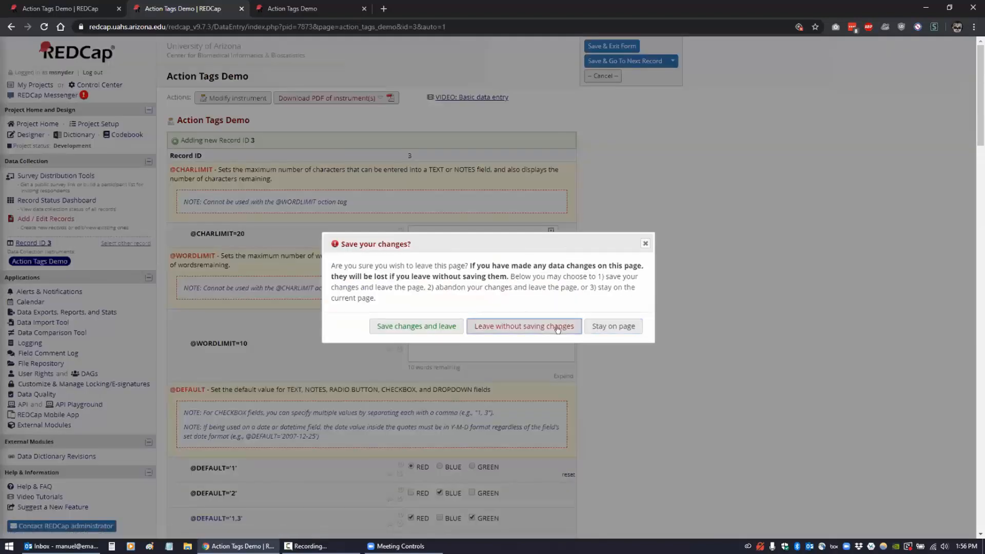
click(518, 323)
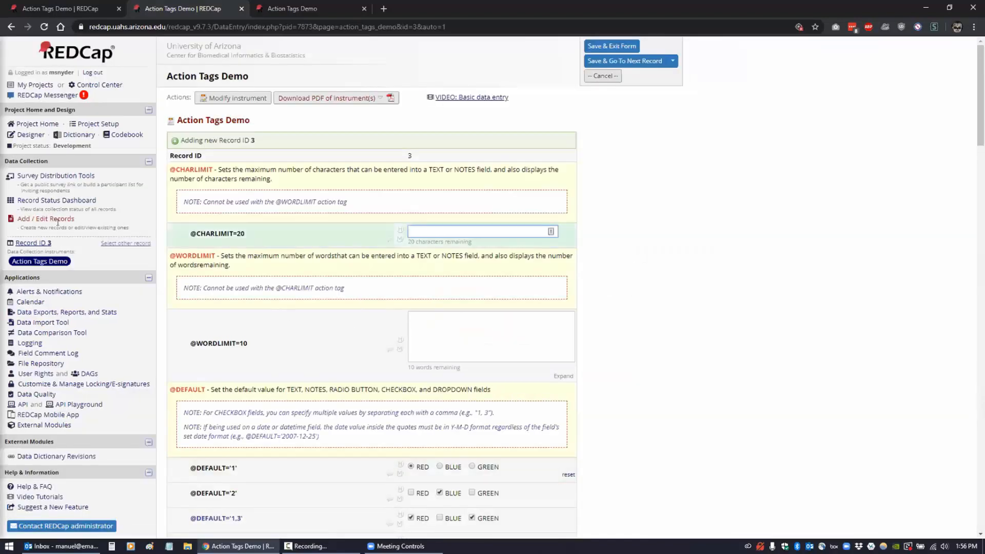
click(40, 201)
click(547, 327)
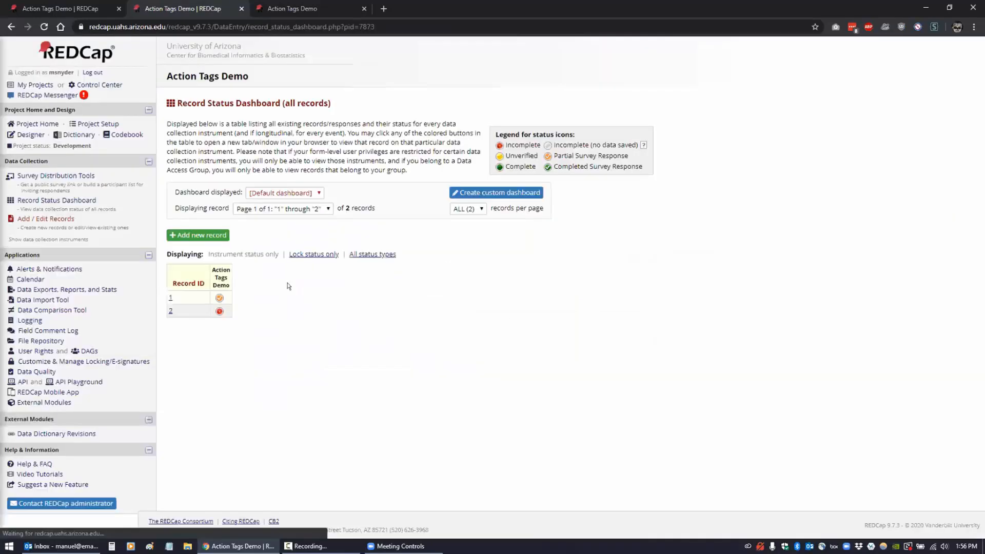
click(219, 298)
scroll(275, 312, down, 20)
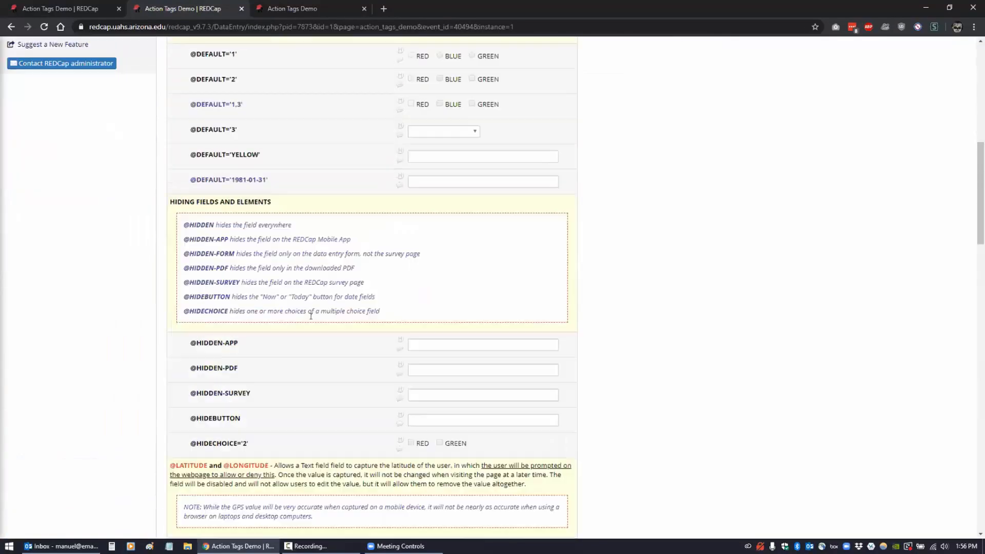
scroll(309, 315, down, 4)
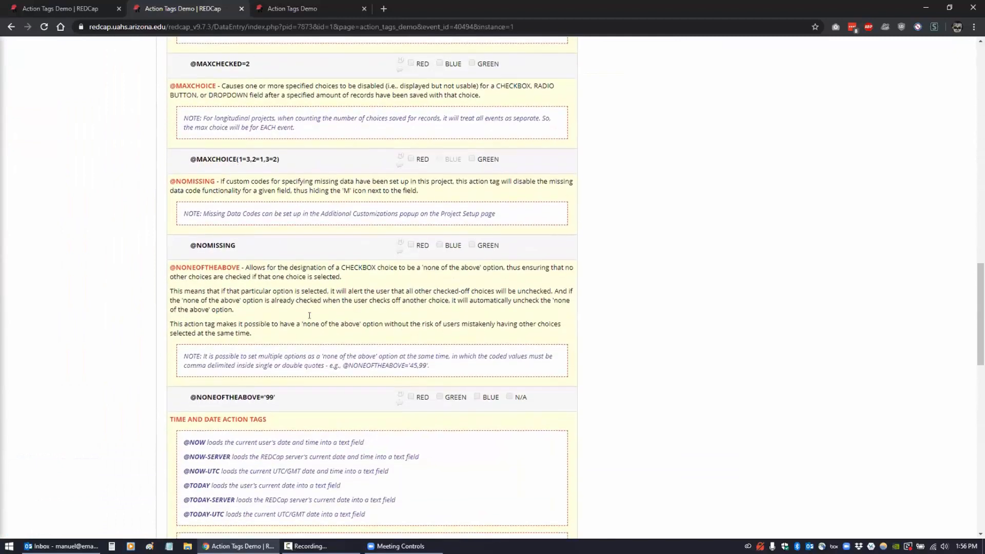
scroll(227, 277, up, 4)
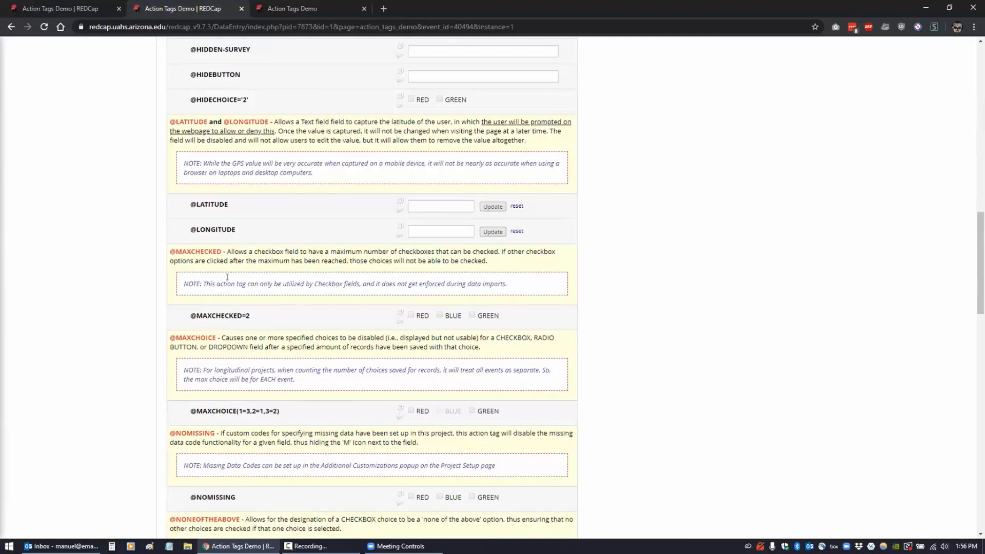
scroll(176, 282, up, 20)
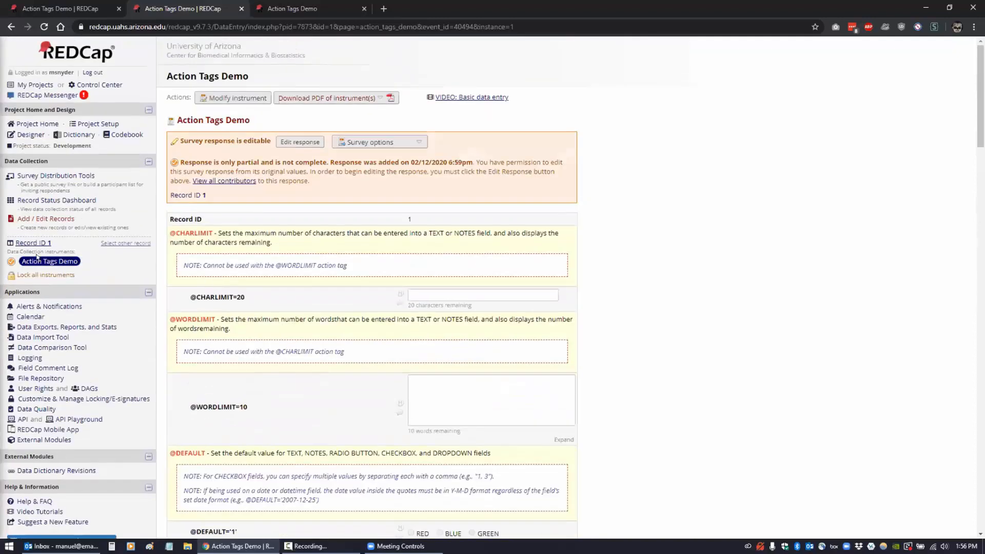
click(21, 241)
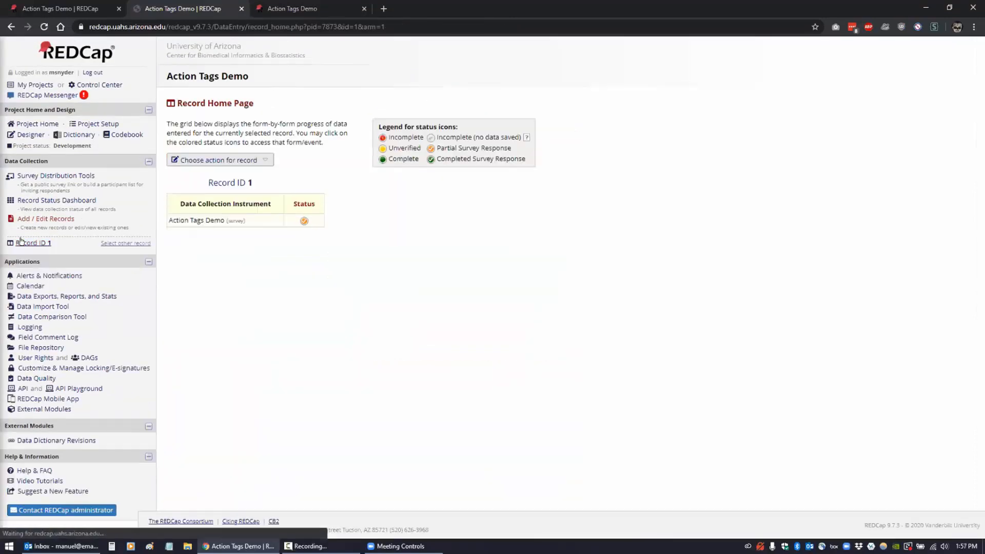
click(37, 201)
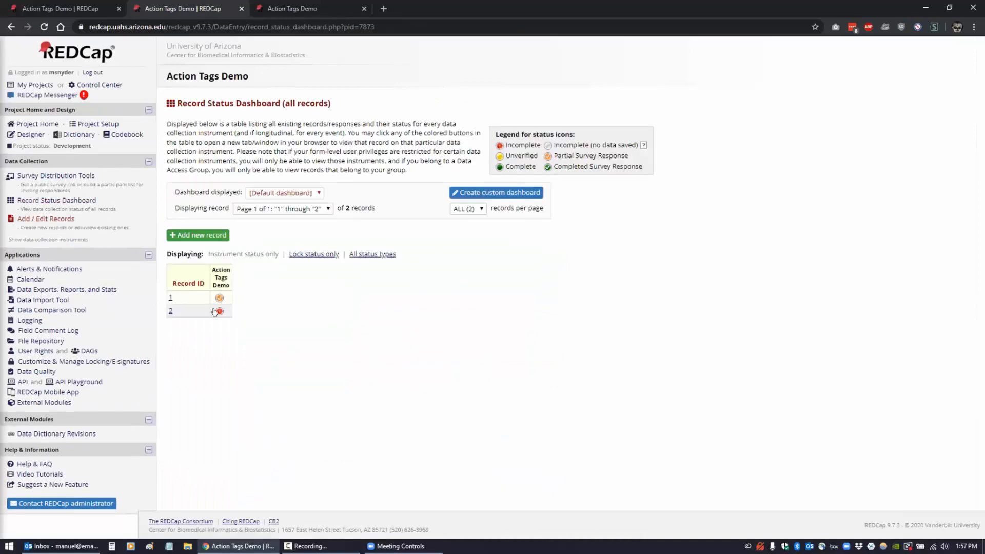
click(219, 311)
scroll(598, 335, down, 1)
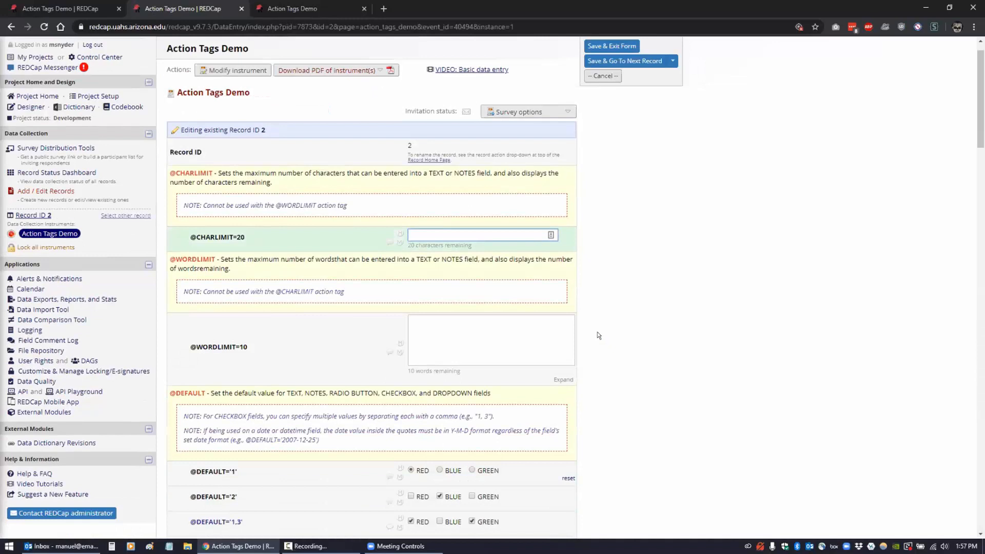
scroll(598, 335, down, 15)
scroll(598, 335, down, 3)
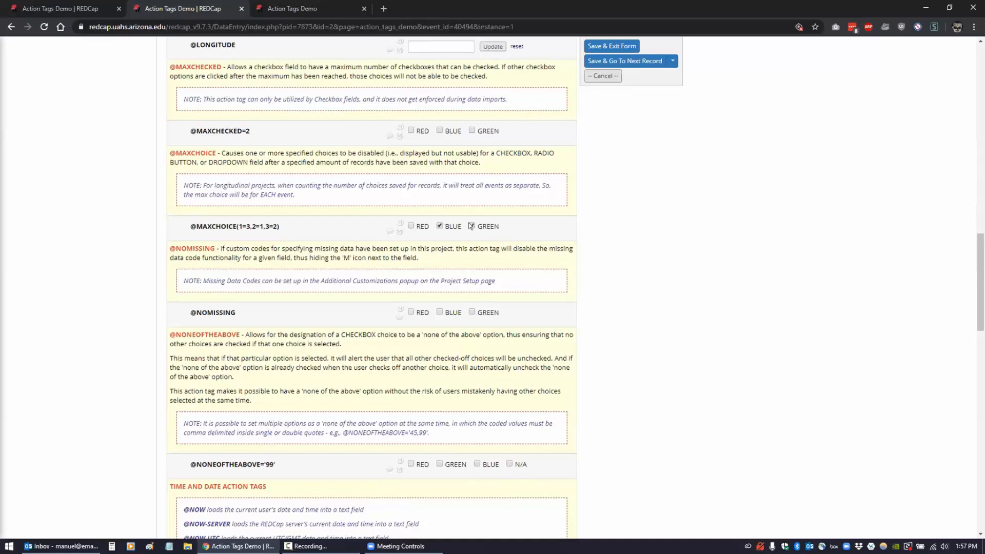
scroll(195, 224, up, 1)
scroll(195, 225, up, 15)
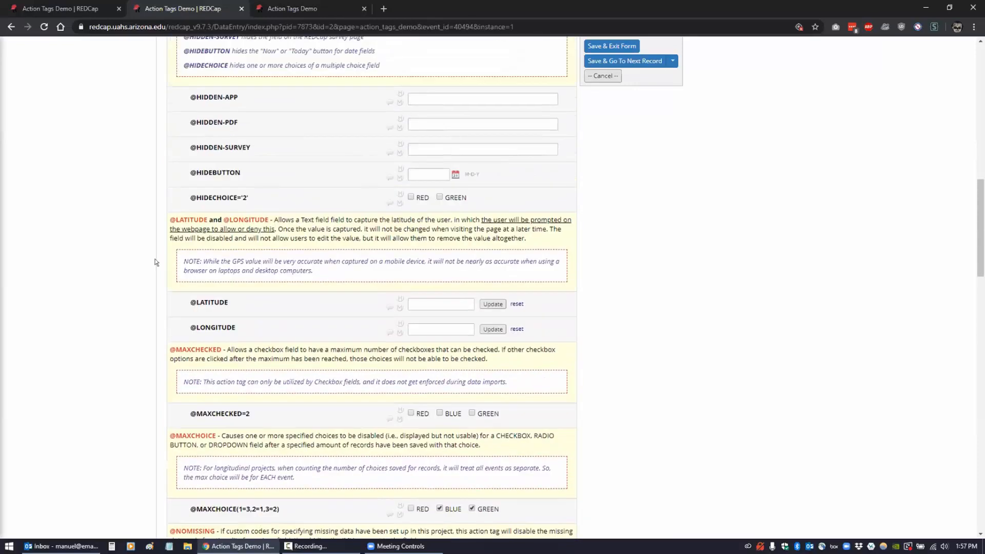
Step: Leave Record ID 2 without saving and add a new record from the Add / Edit Records page
scroll(75, 222, up, 5)
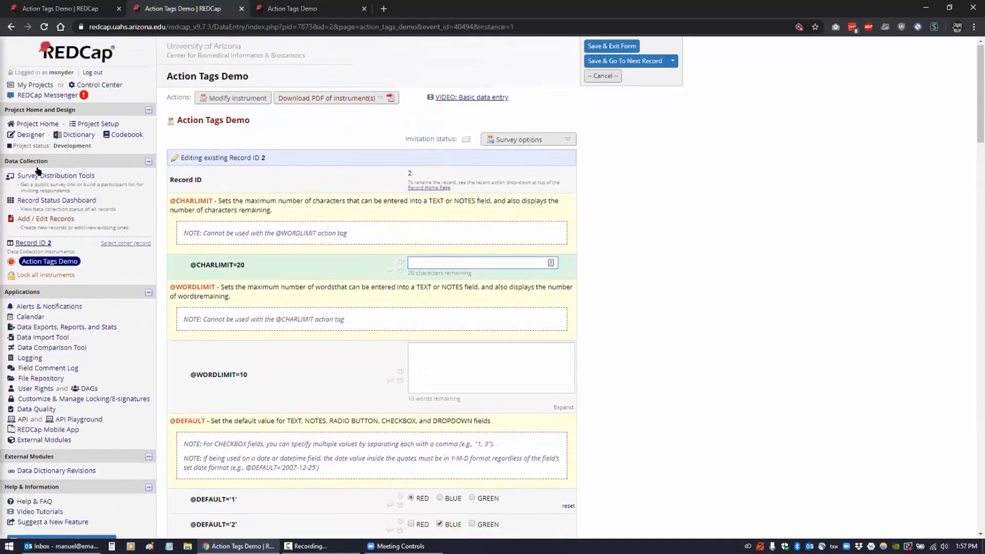
click(49, 220)
click(493, 324)
click(399, 229)
scroll(581, 267, down, 15)
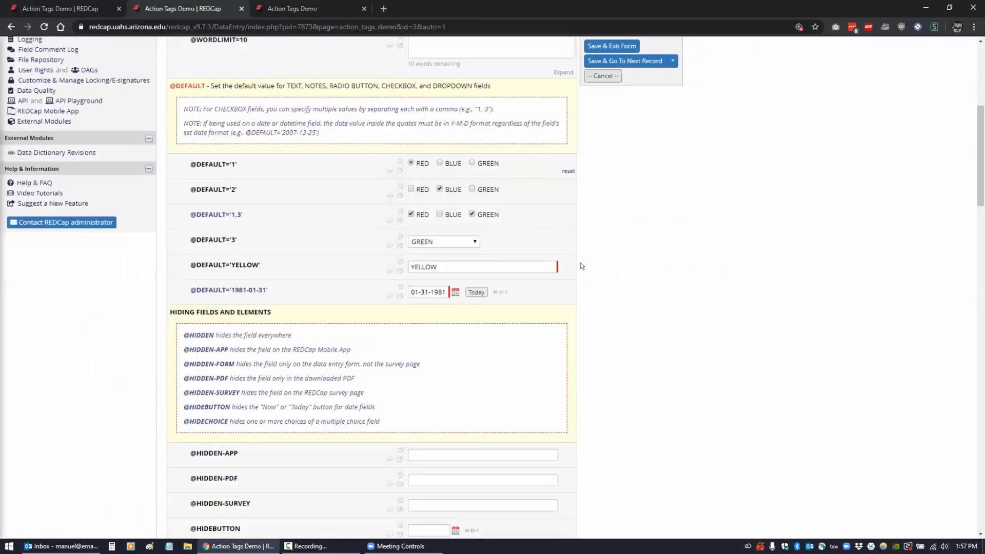
scroll(581, 266, down, 6)
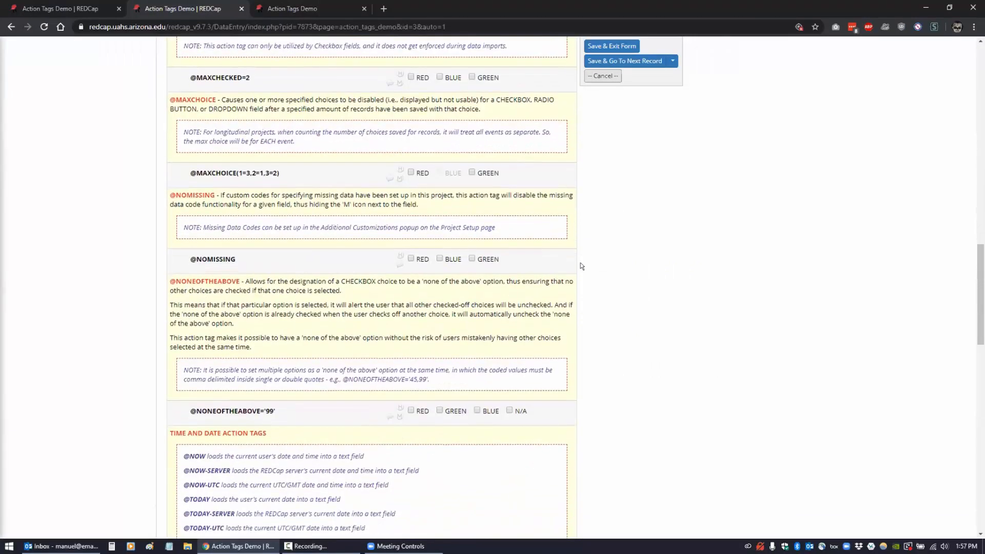
scroll(468, 151, up, 1)
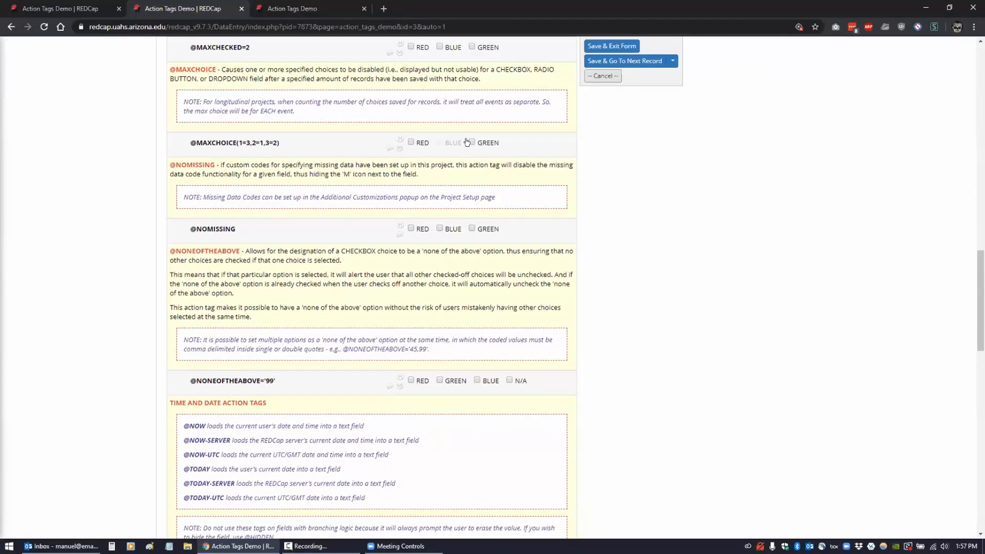
click(470, 143)
click(419, 146)
click(647, 62)
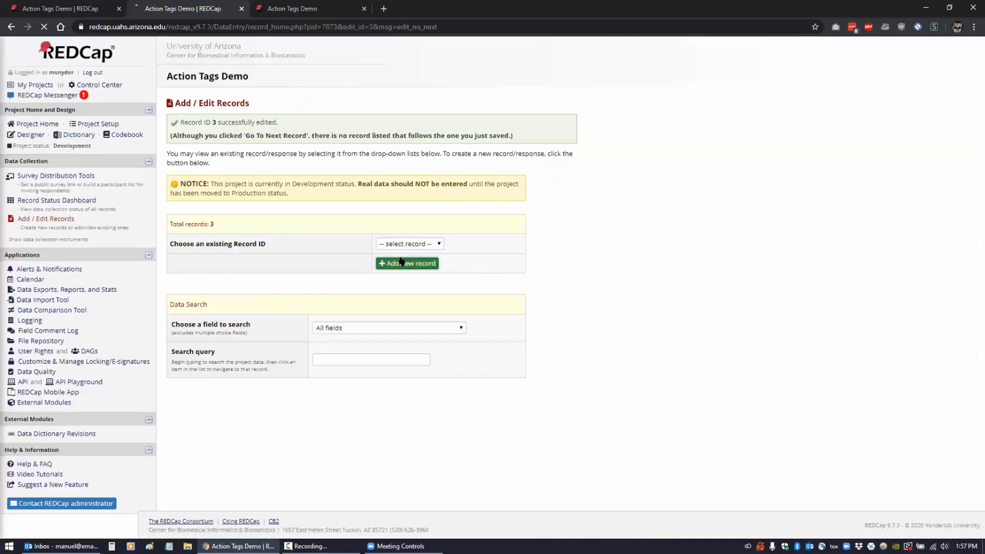
click(405, 263)
scroll(559, 269, down, 3)
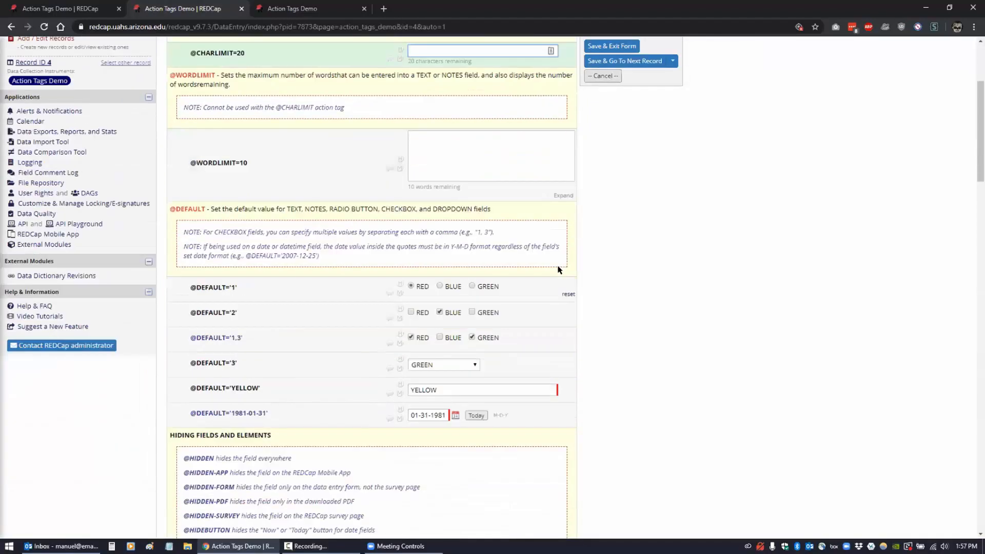
scroll(559, 269, down, 20)
scroll(559, 269, up, 1)
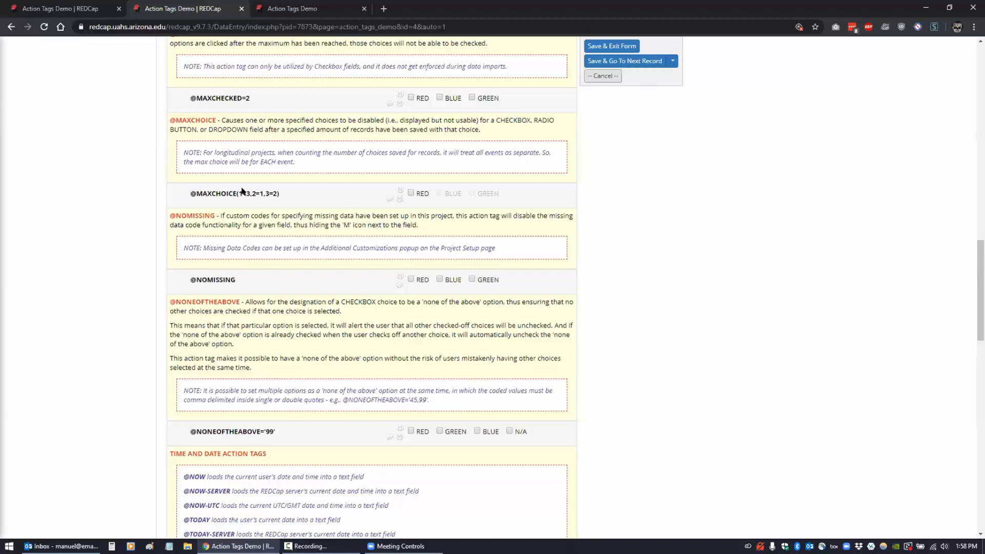
scroll(630, 264, down, 2)
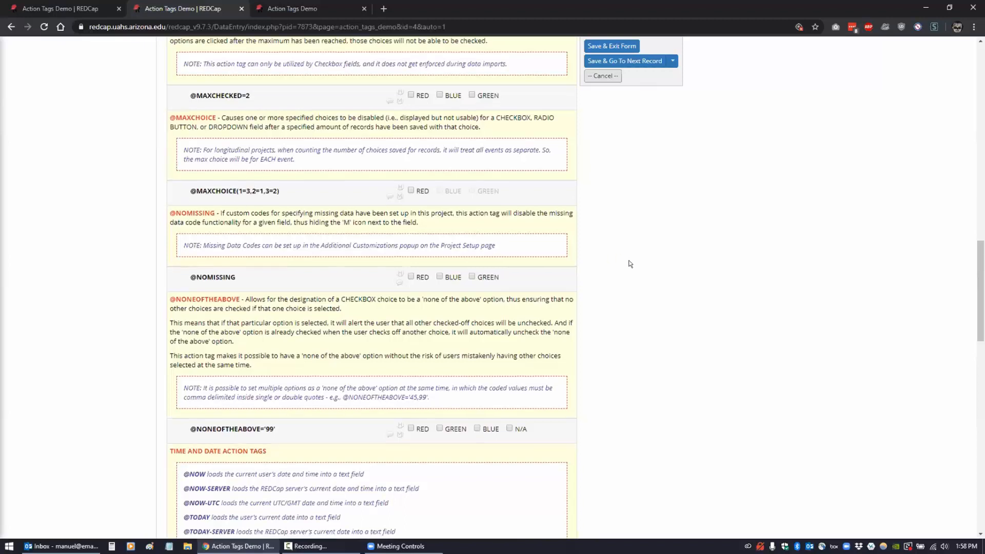
scroll(630, 263, down, 1)
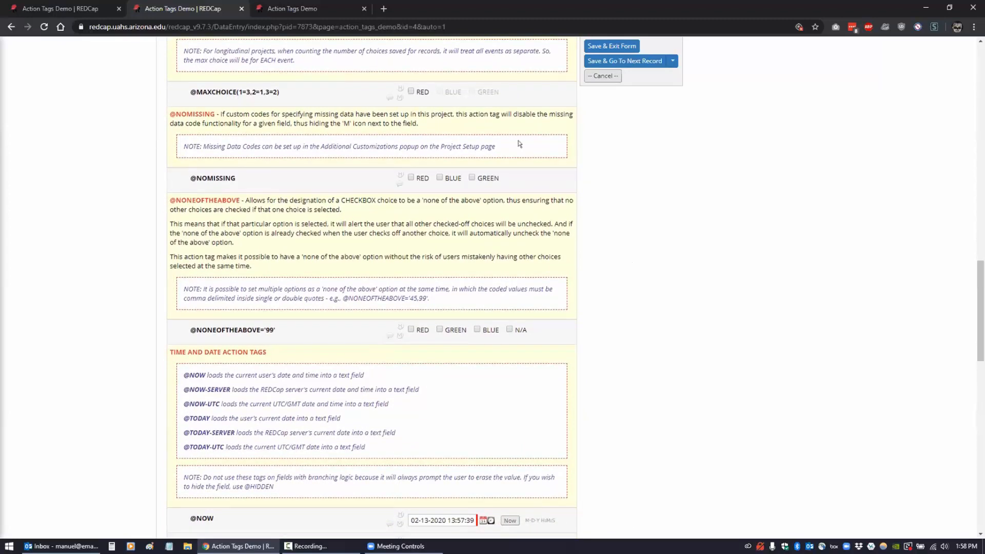
scroll(505, 139, up, 5)
scroll(502, 139, up, 6)
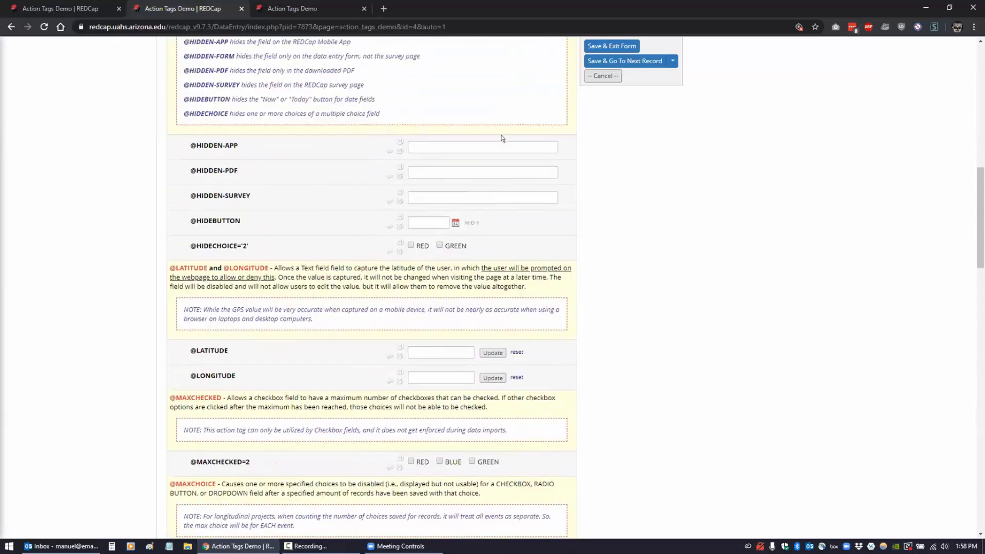
scroll(502, 139, up, 2)
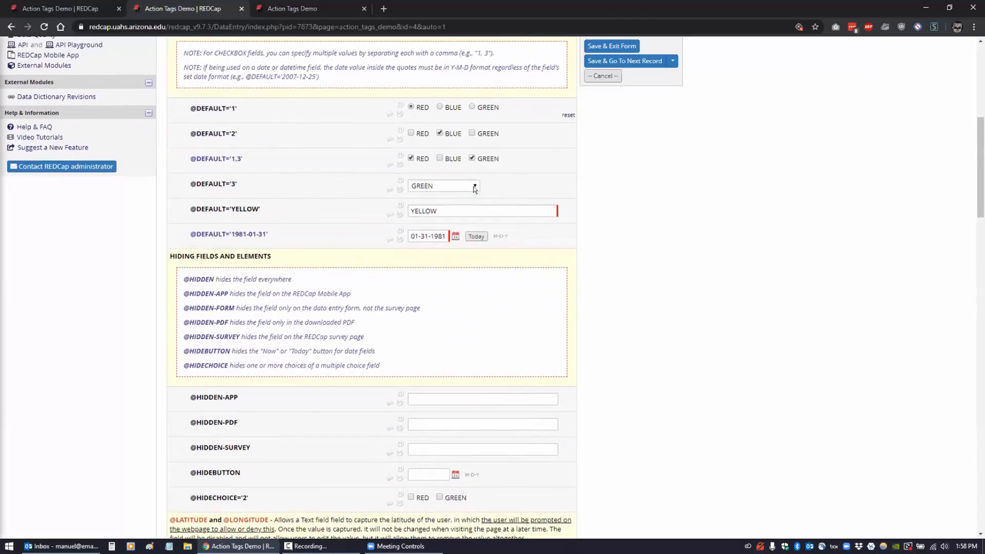
click(474, 187)
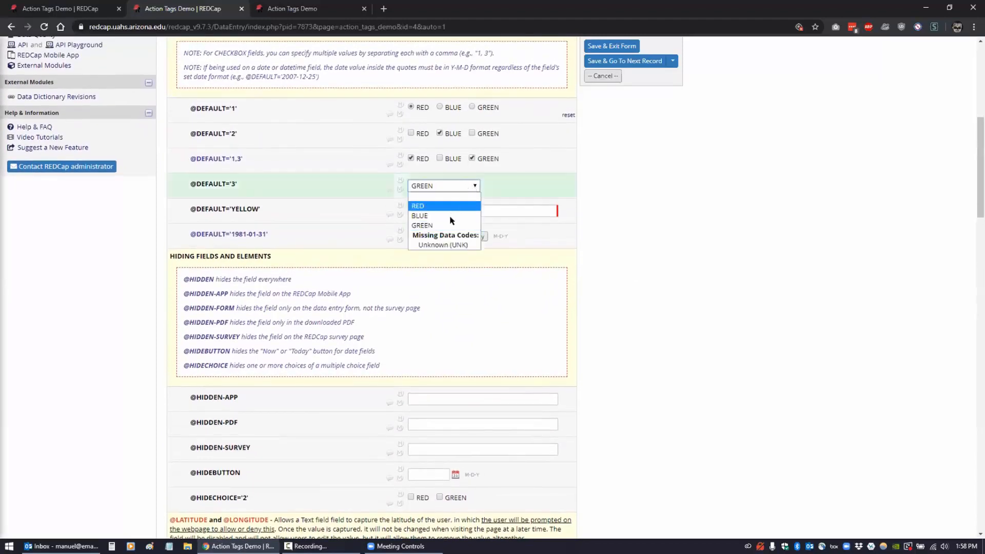
click(441, 245)
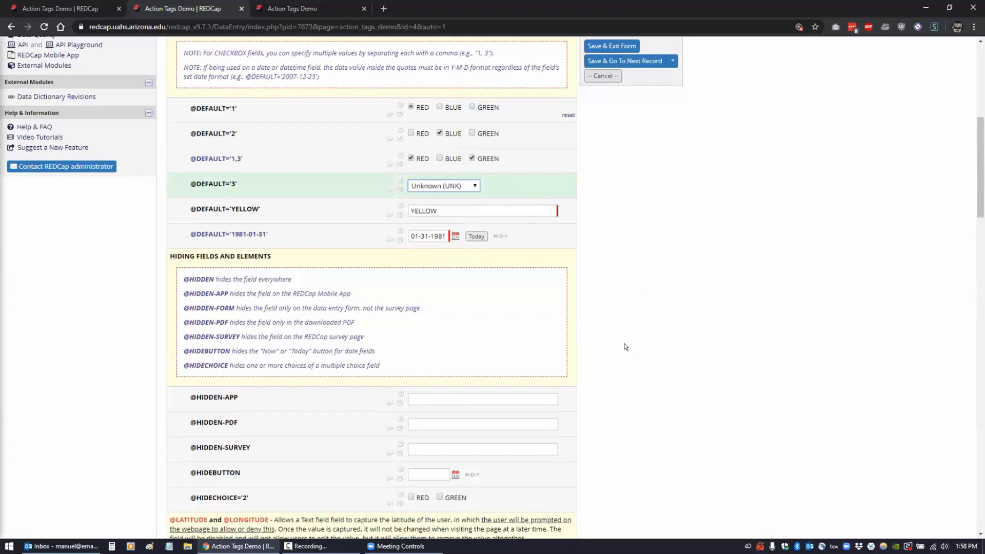
scroll(625, 347, down, 5)
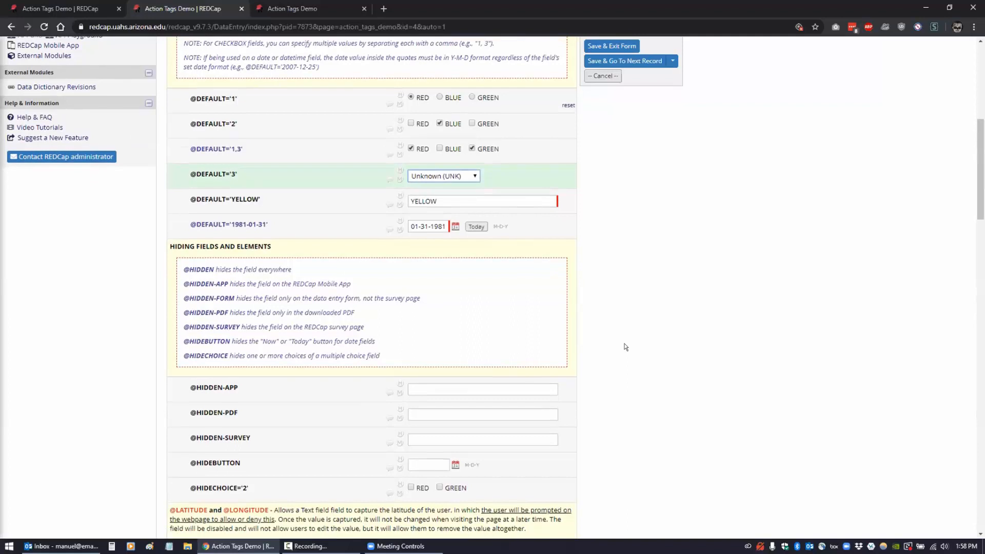
scroll(624, 347, down, 5)
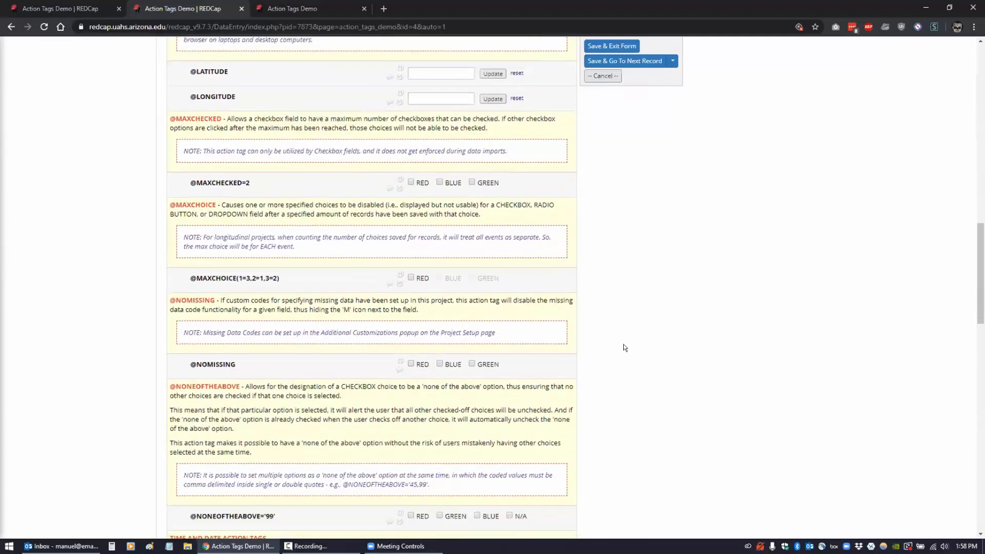
scroll(614, 345, up, 6)
scroll(573, 331, up, 1)
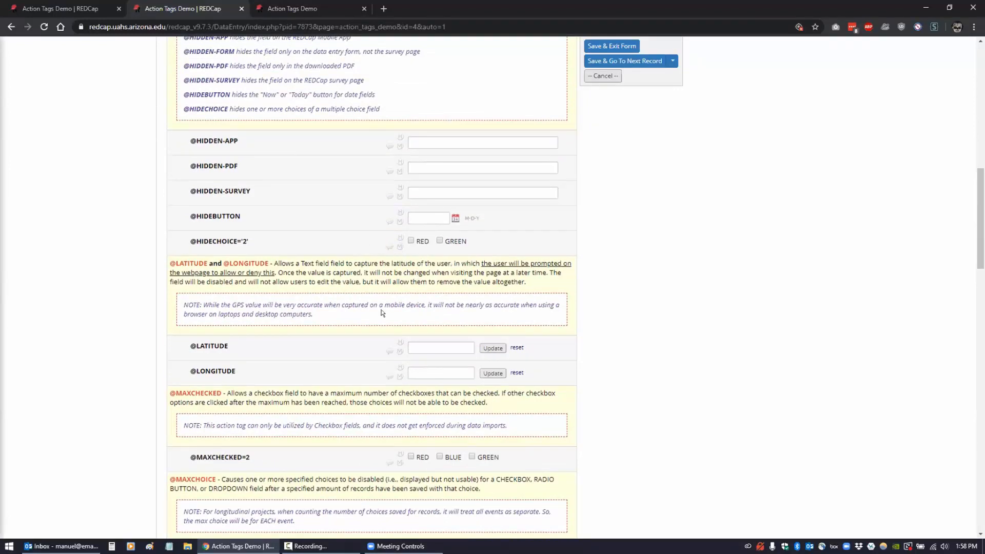
scroll(375, 238, up, 3)
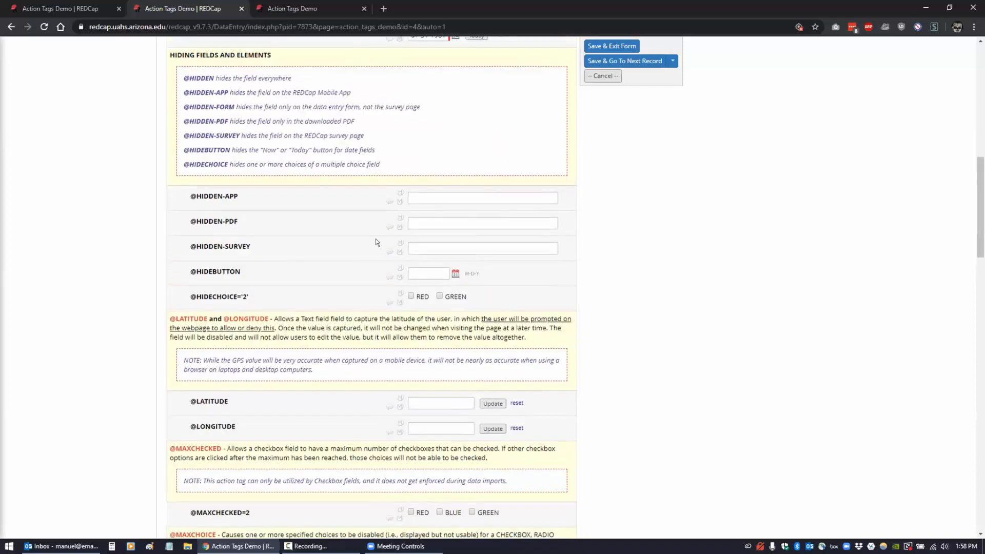
click(428, 134)
click(427, 134)
click(423, 135)
click(424, 147)
click(400, 139)
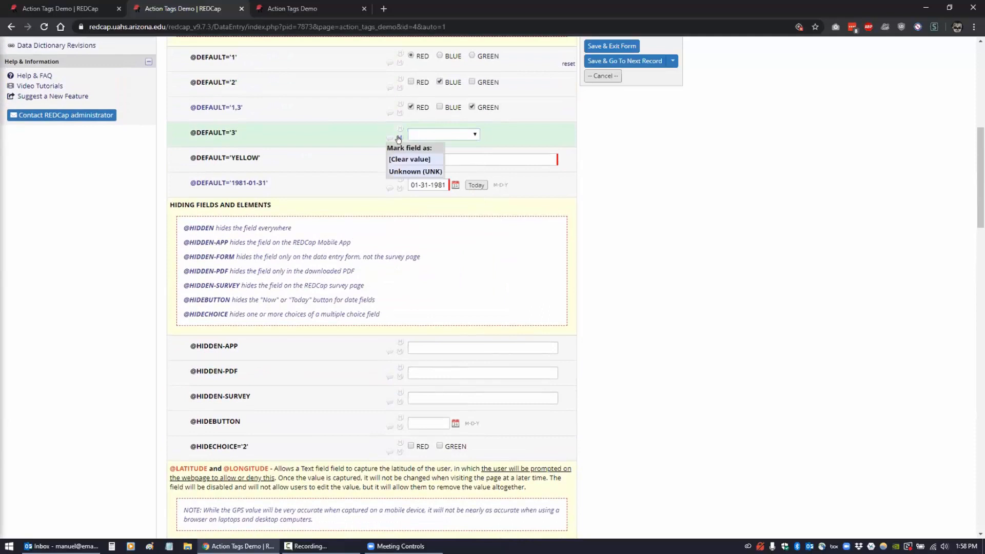
click(408, 171)
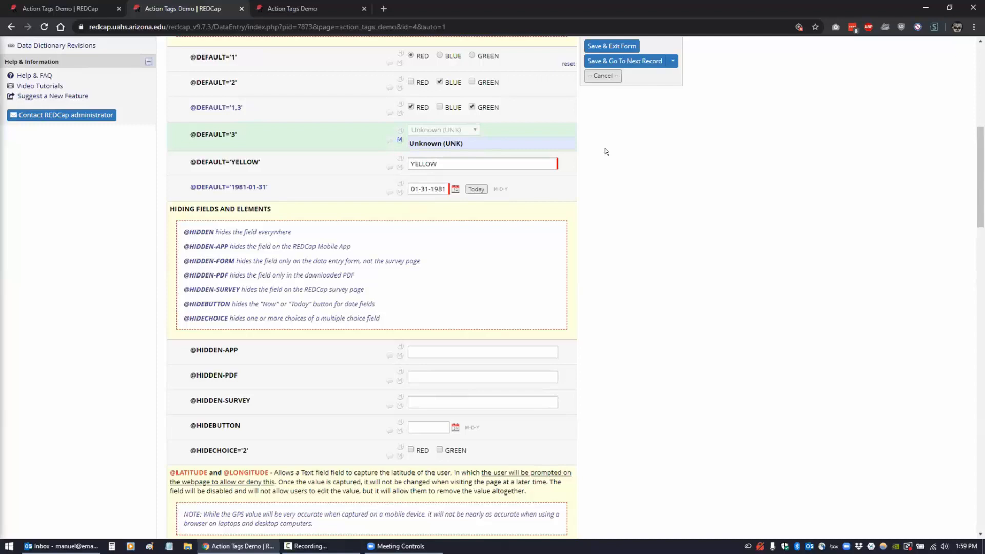
scroll(606, 154, down, 1)
scroll(606, 155, down, 20)
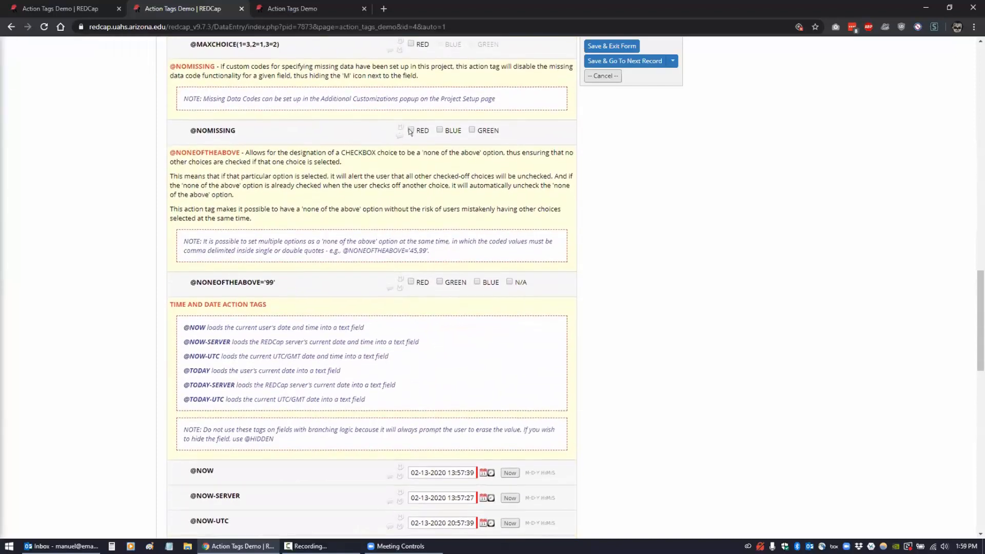
scroll(393, 56, up, 1)
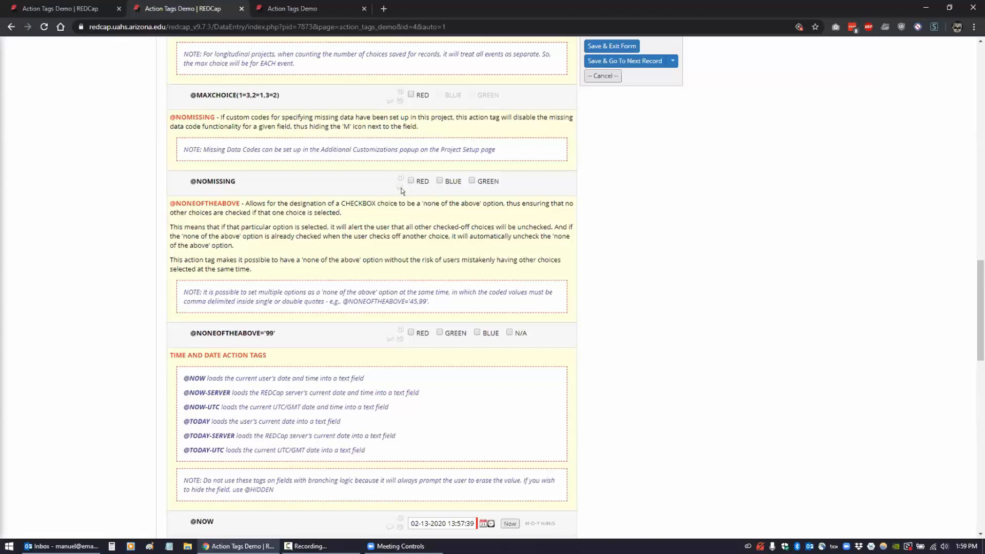
click(399, 101)
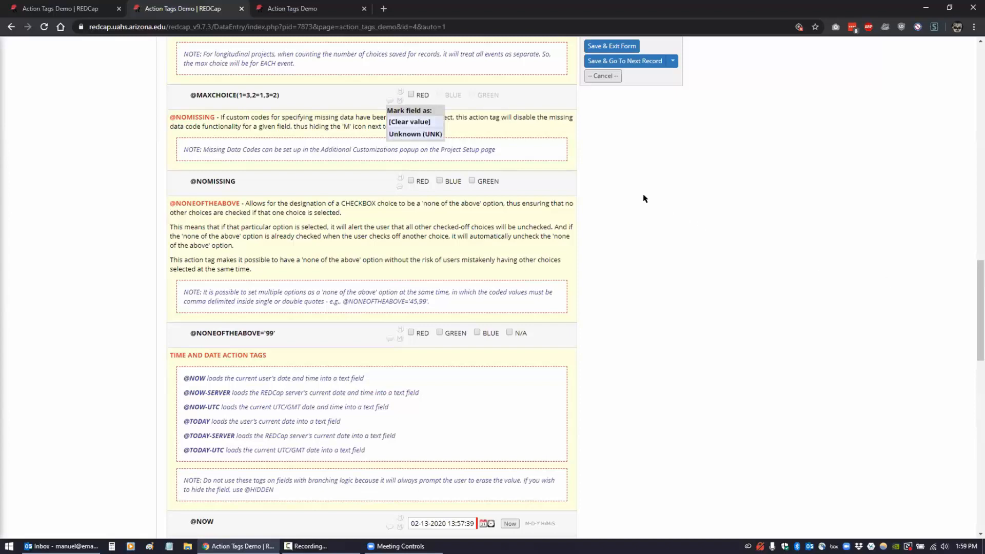
click(399, 100)
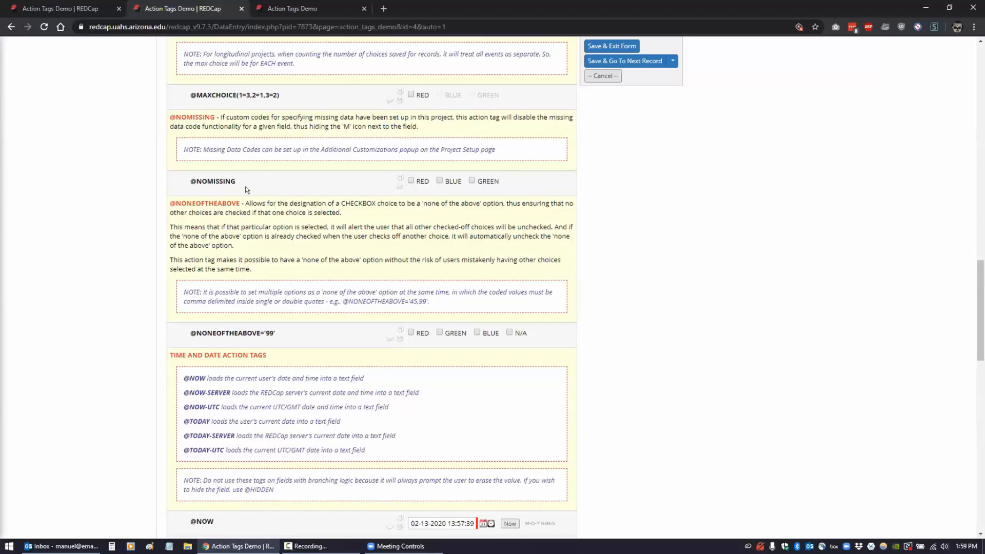
scroll(94, 224, down, 2)
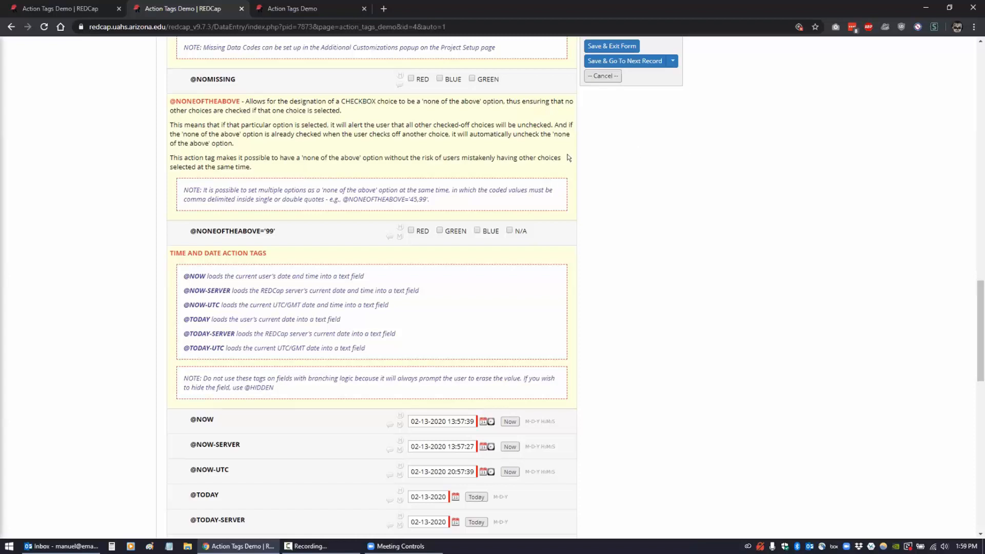
scroll(581, 151, up, 2)
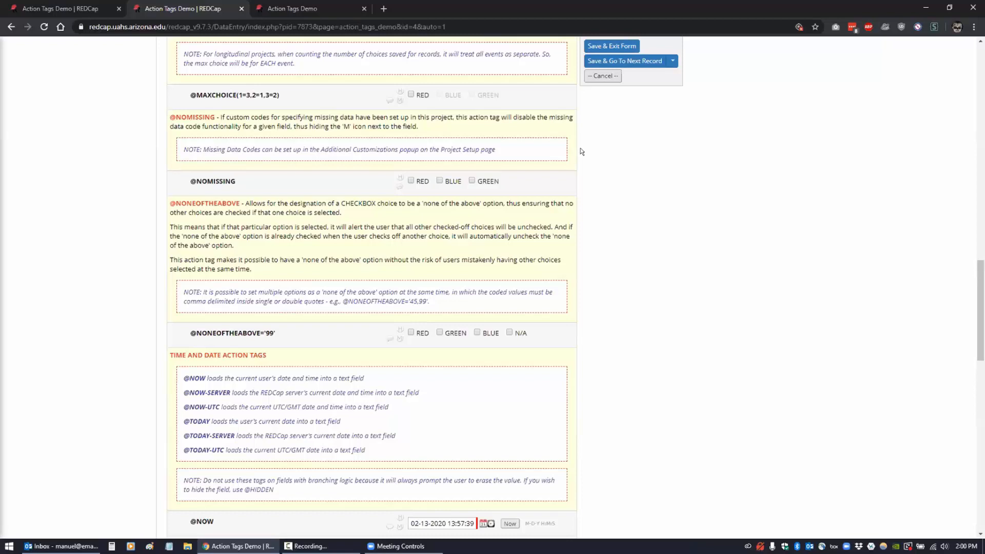
scroll(581, 151, up, 8)
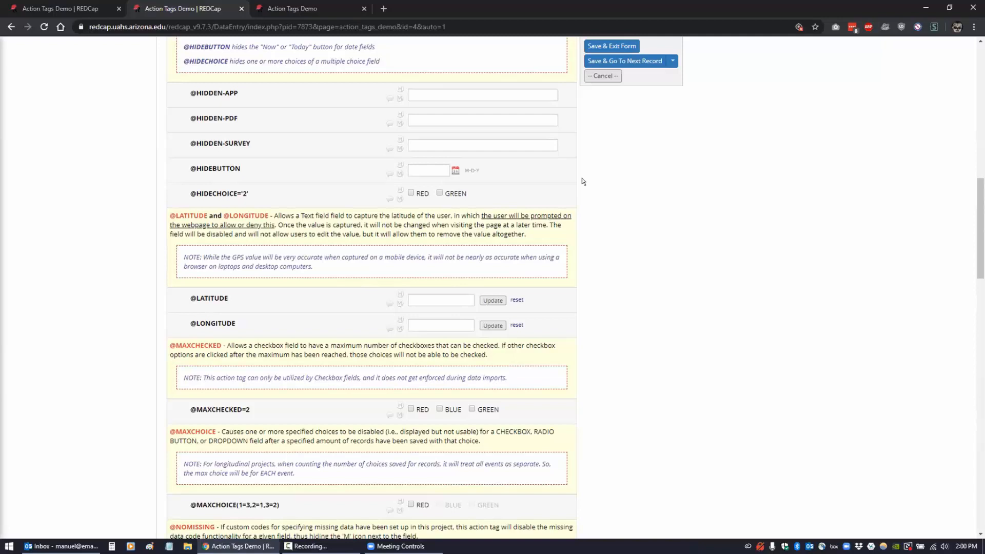
scroll(583, 181, down, 7)
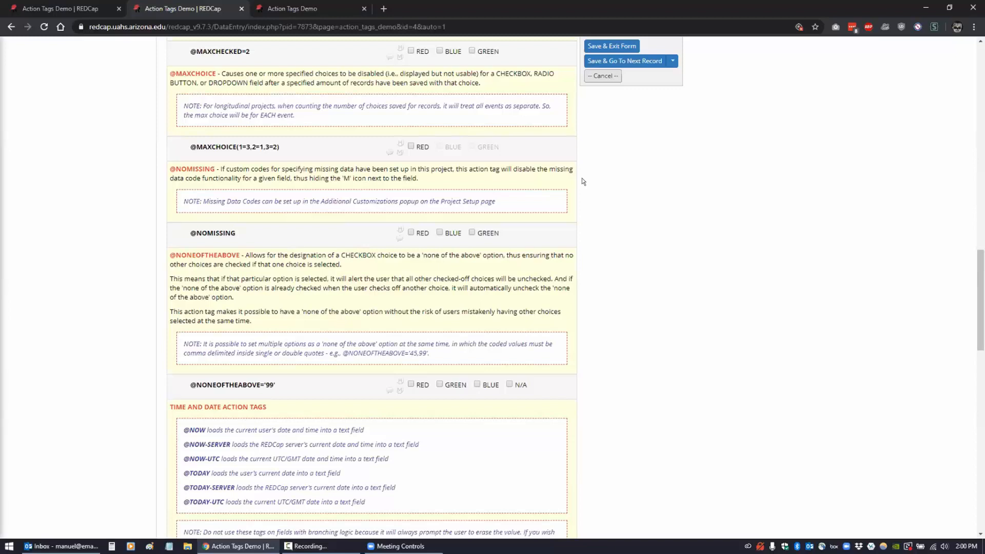
scroll(541, 213, down, 2)
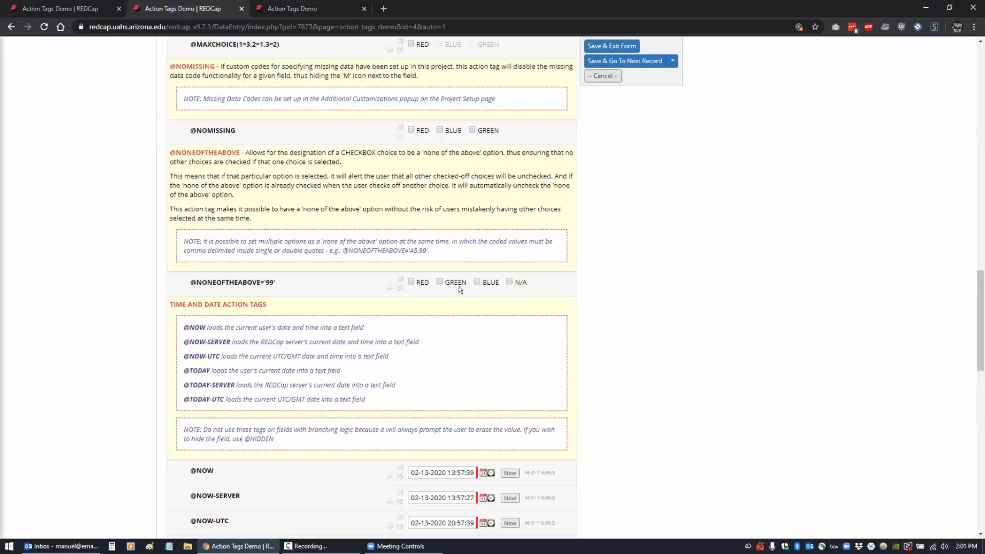
click(509, 281)
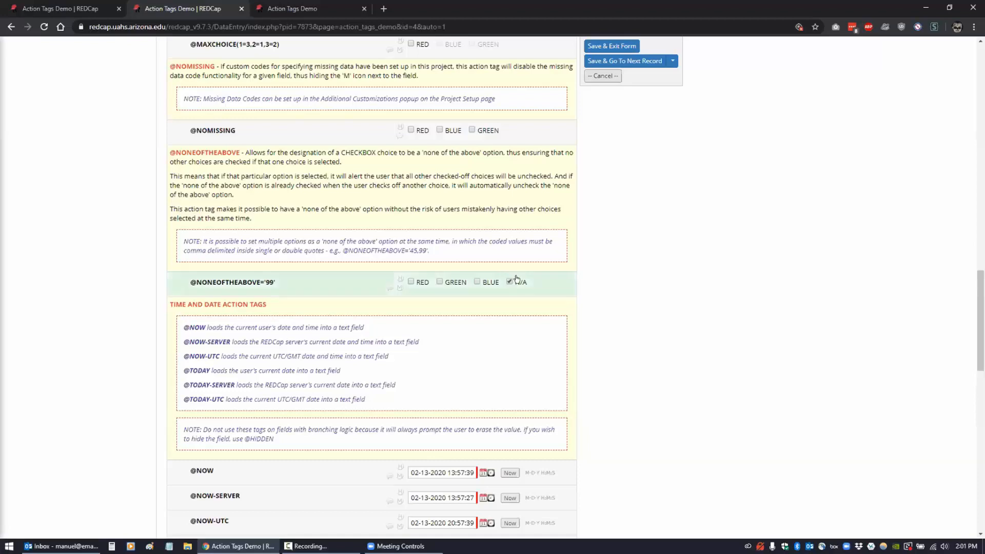
click(476, 282)
click(439, 281)
click(507, 280)
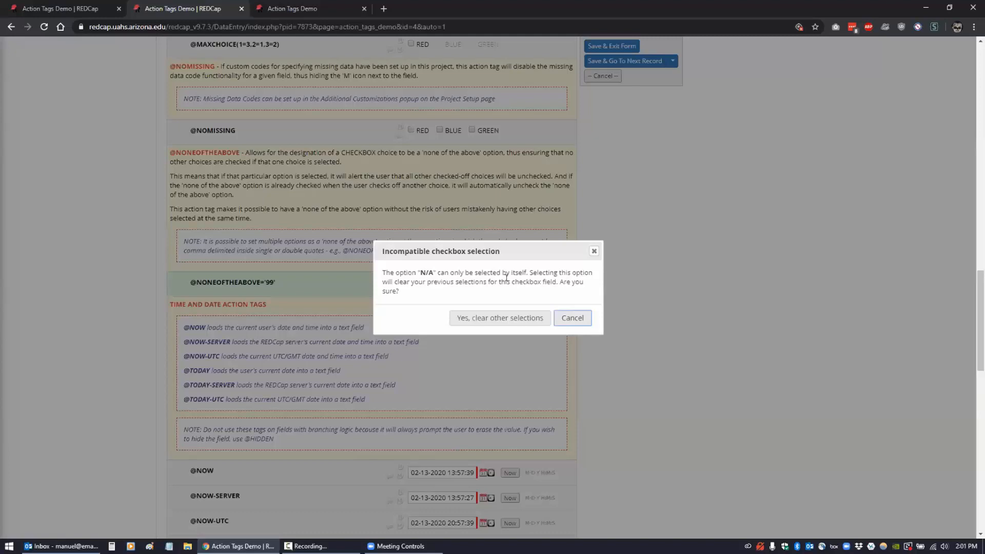
click(483, 318)
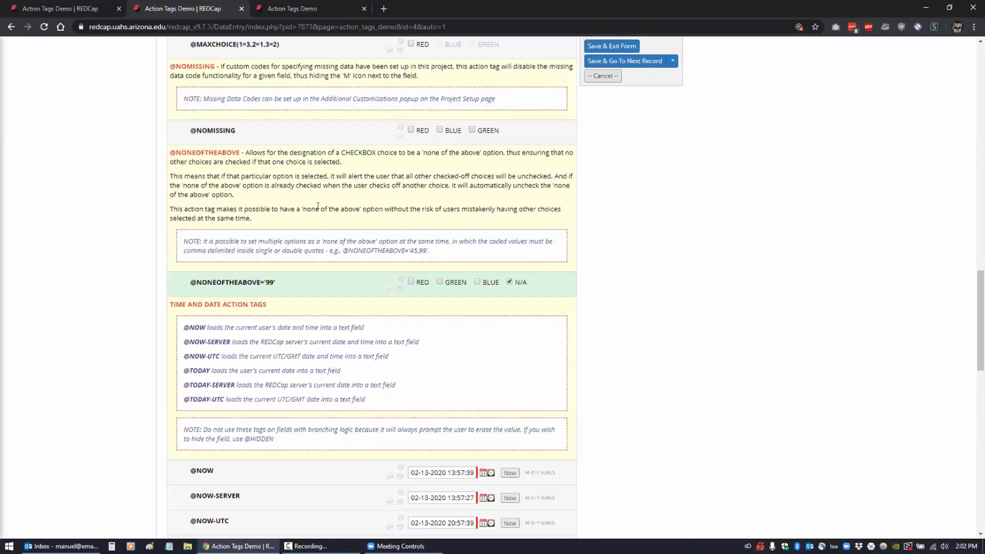
drag(410, 249, 417, 245)
click(440, 250)
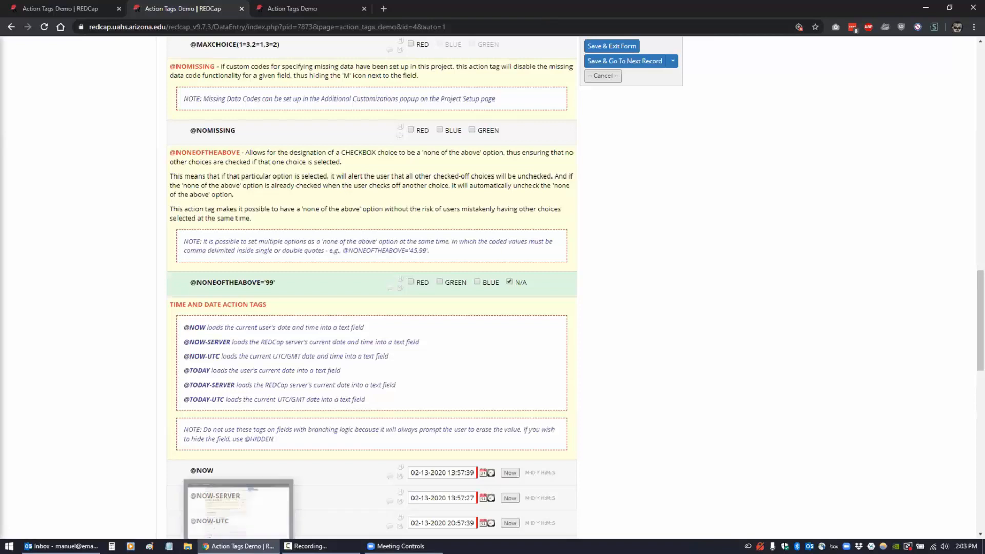
click(329, 547)
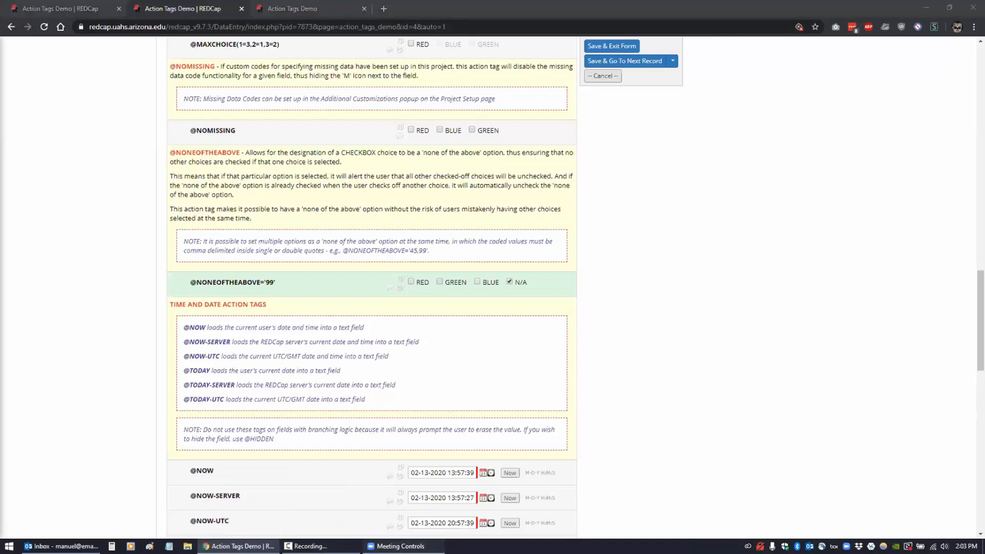